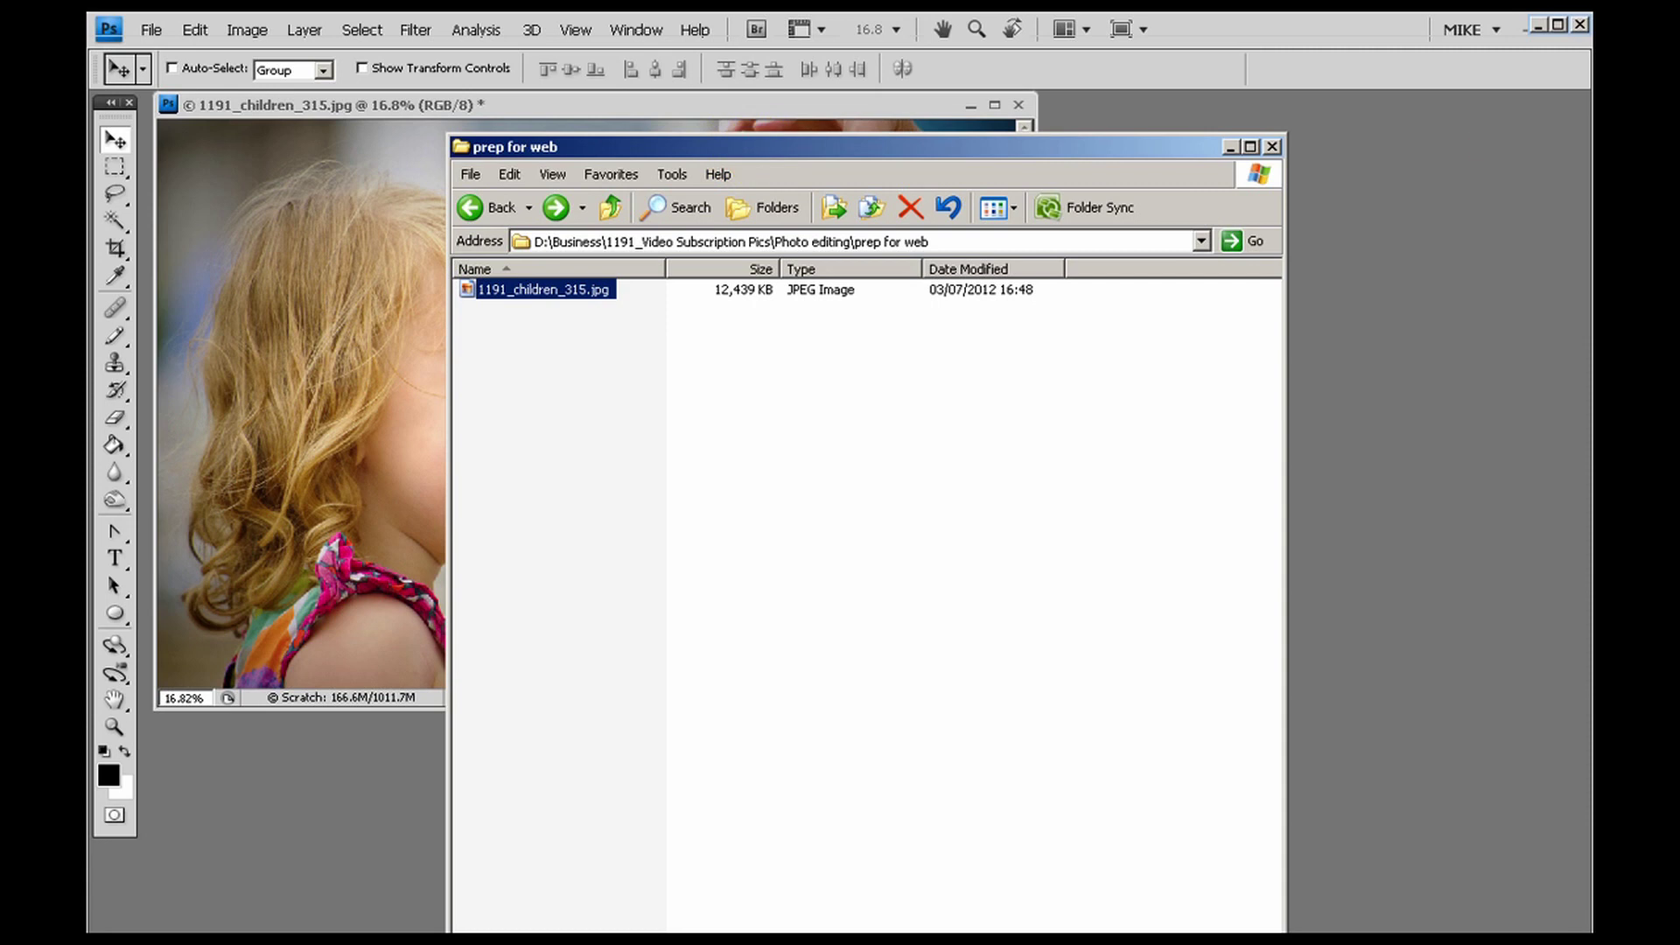
Close the file folder window and set the photo's resolution to 72 pixels/inch in Image Size
key("alt+F4")
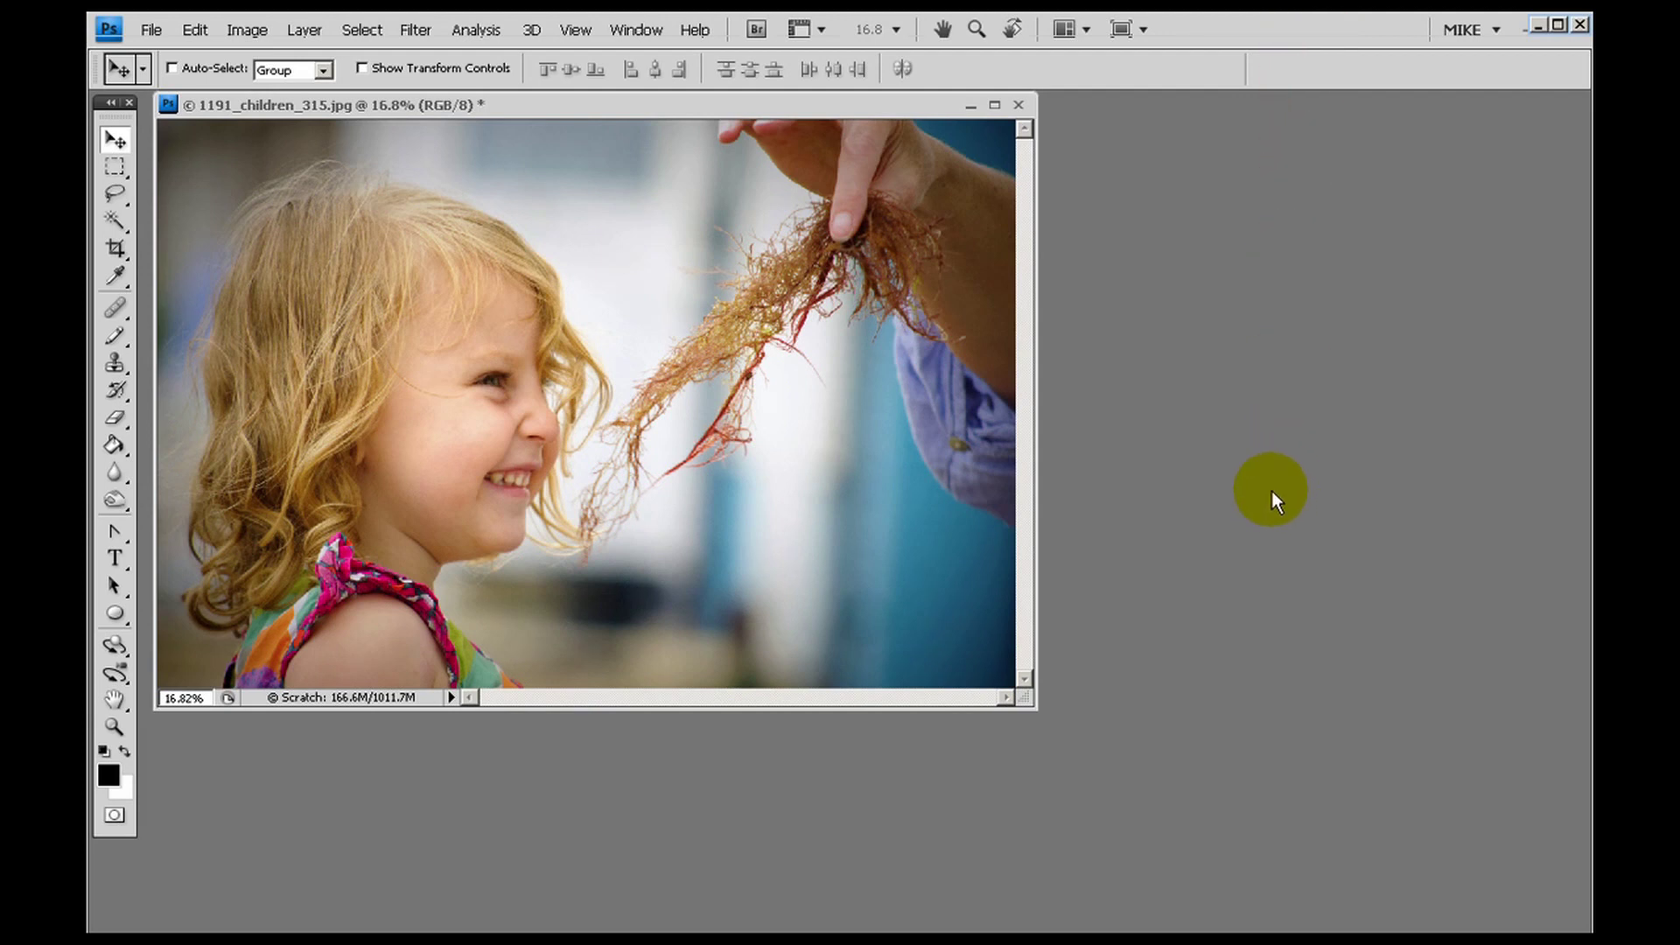
left_click(247, 30)
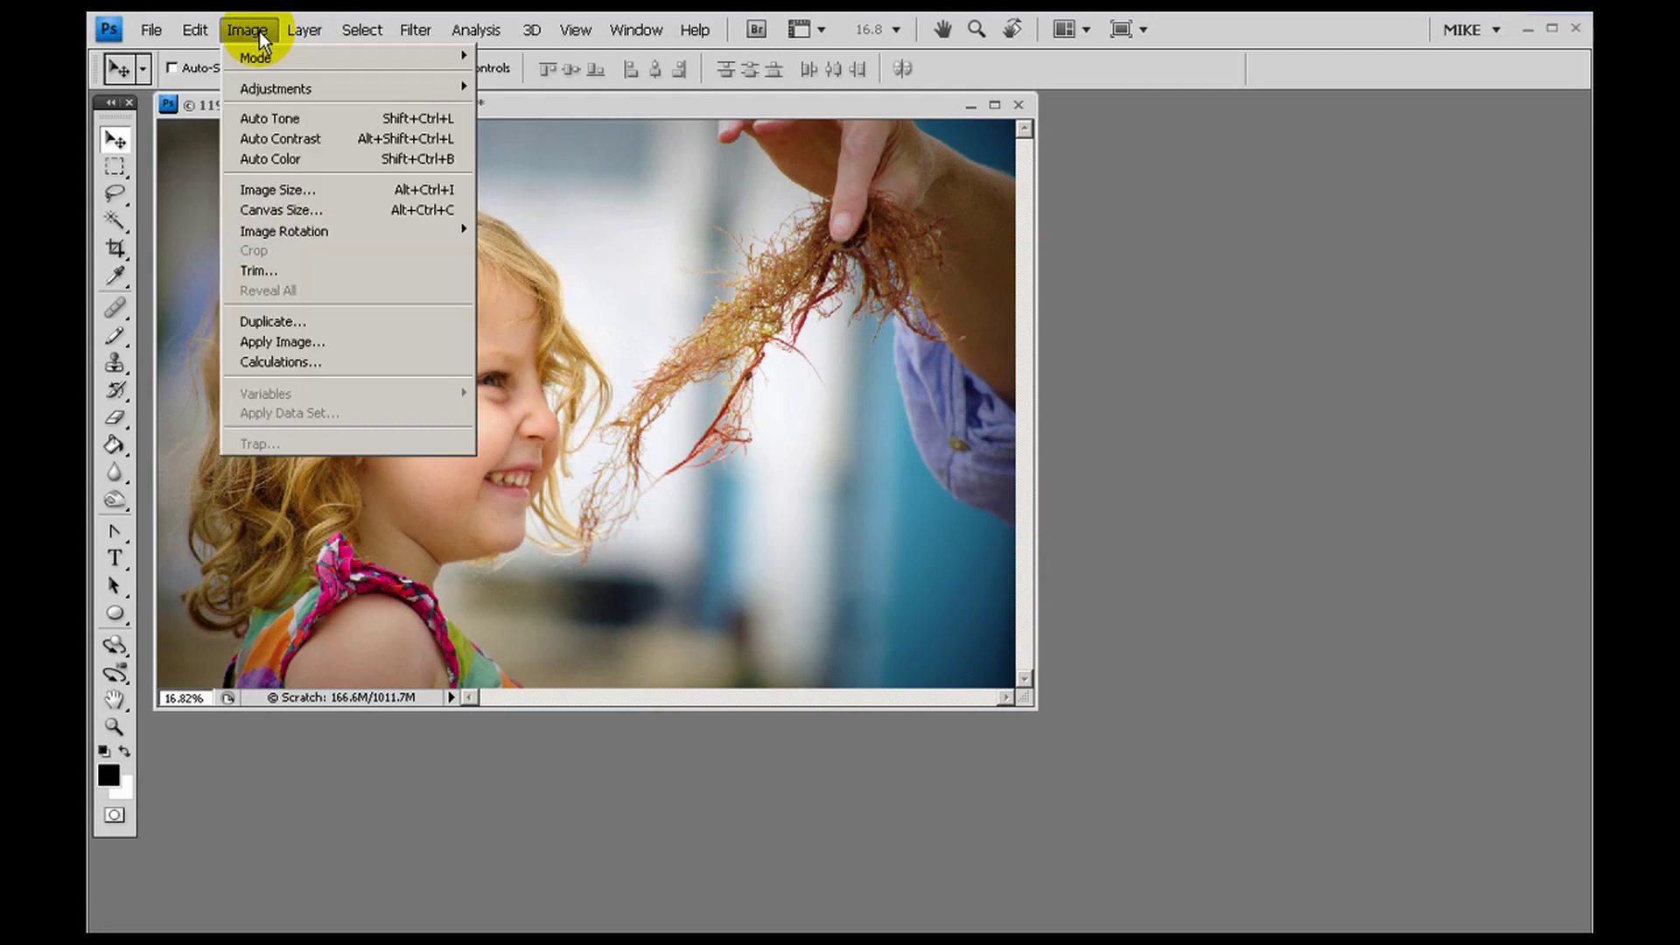
left_click(278, 190)
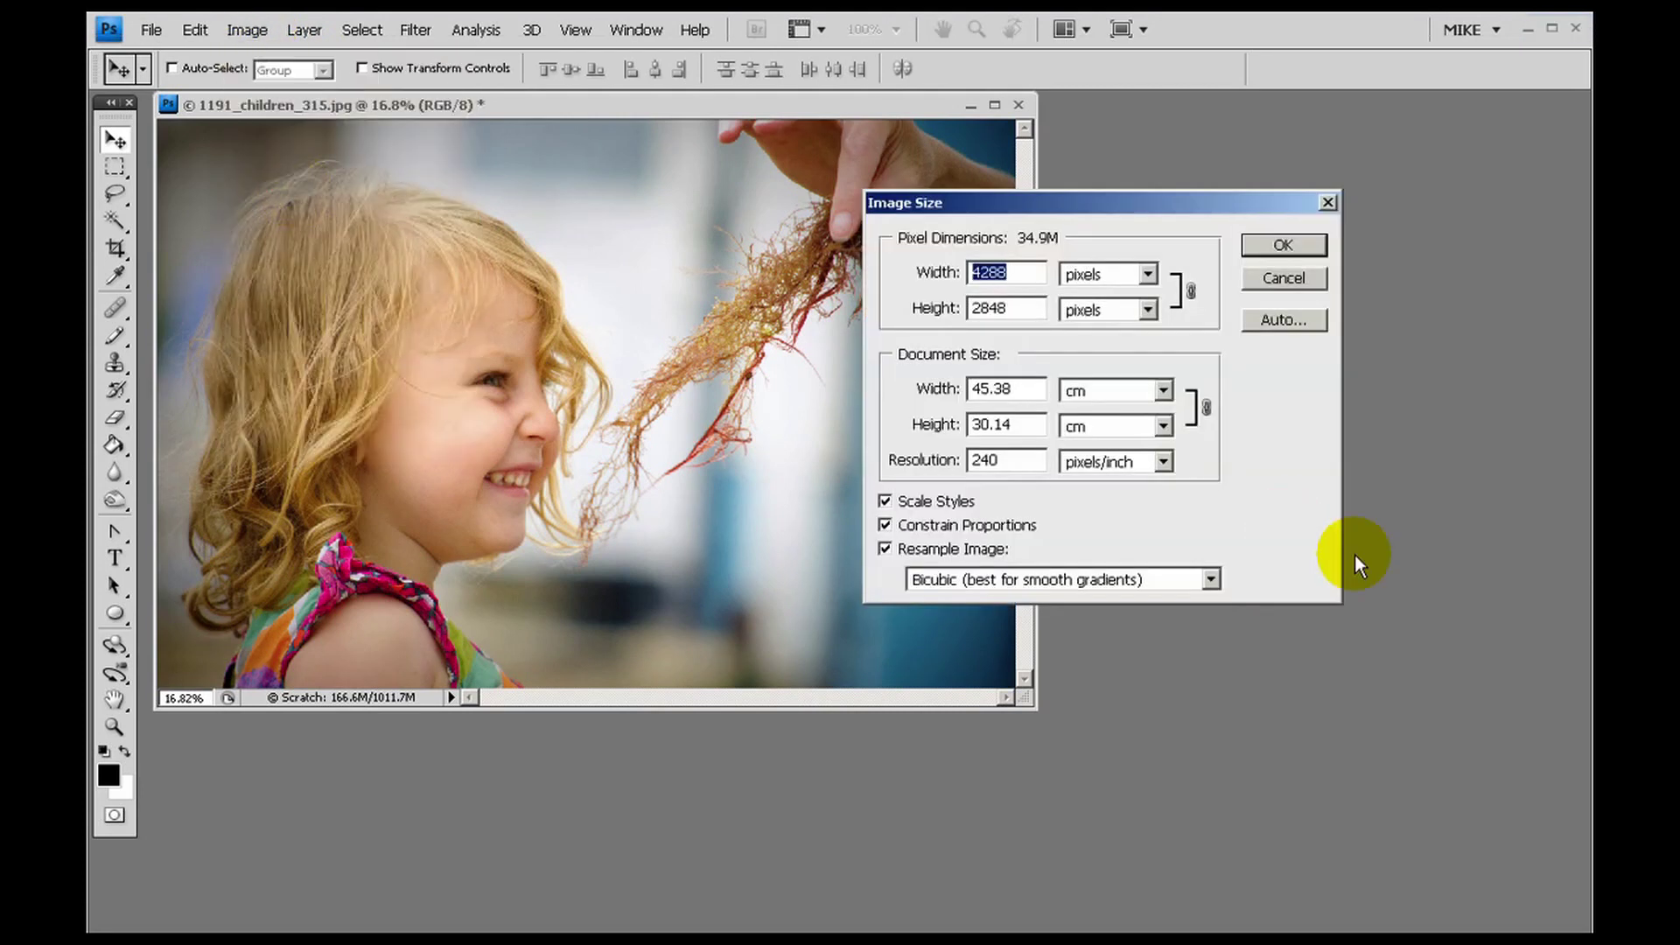
left_click_drag(1179, 207, 767, 240)
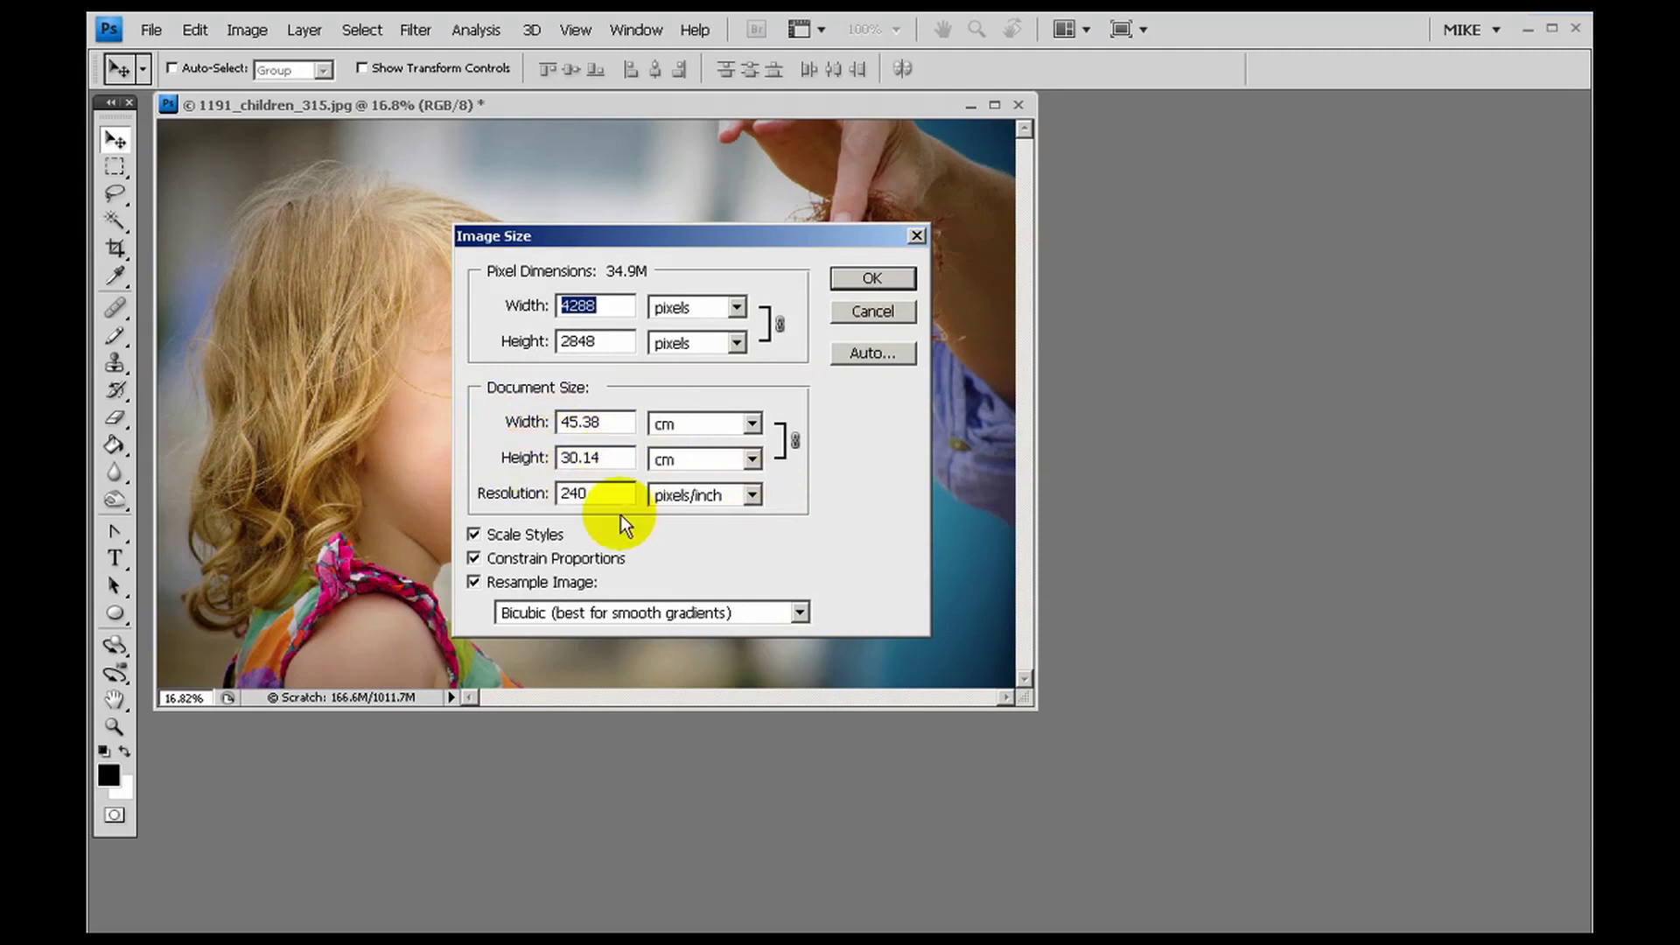
left_click_drag(595, 495, 565, 493)
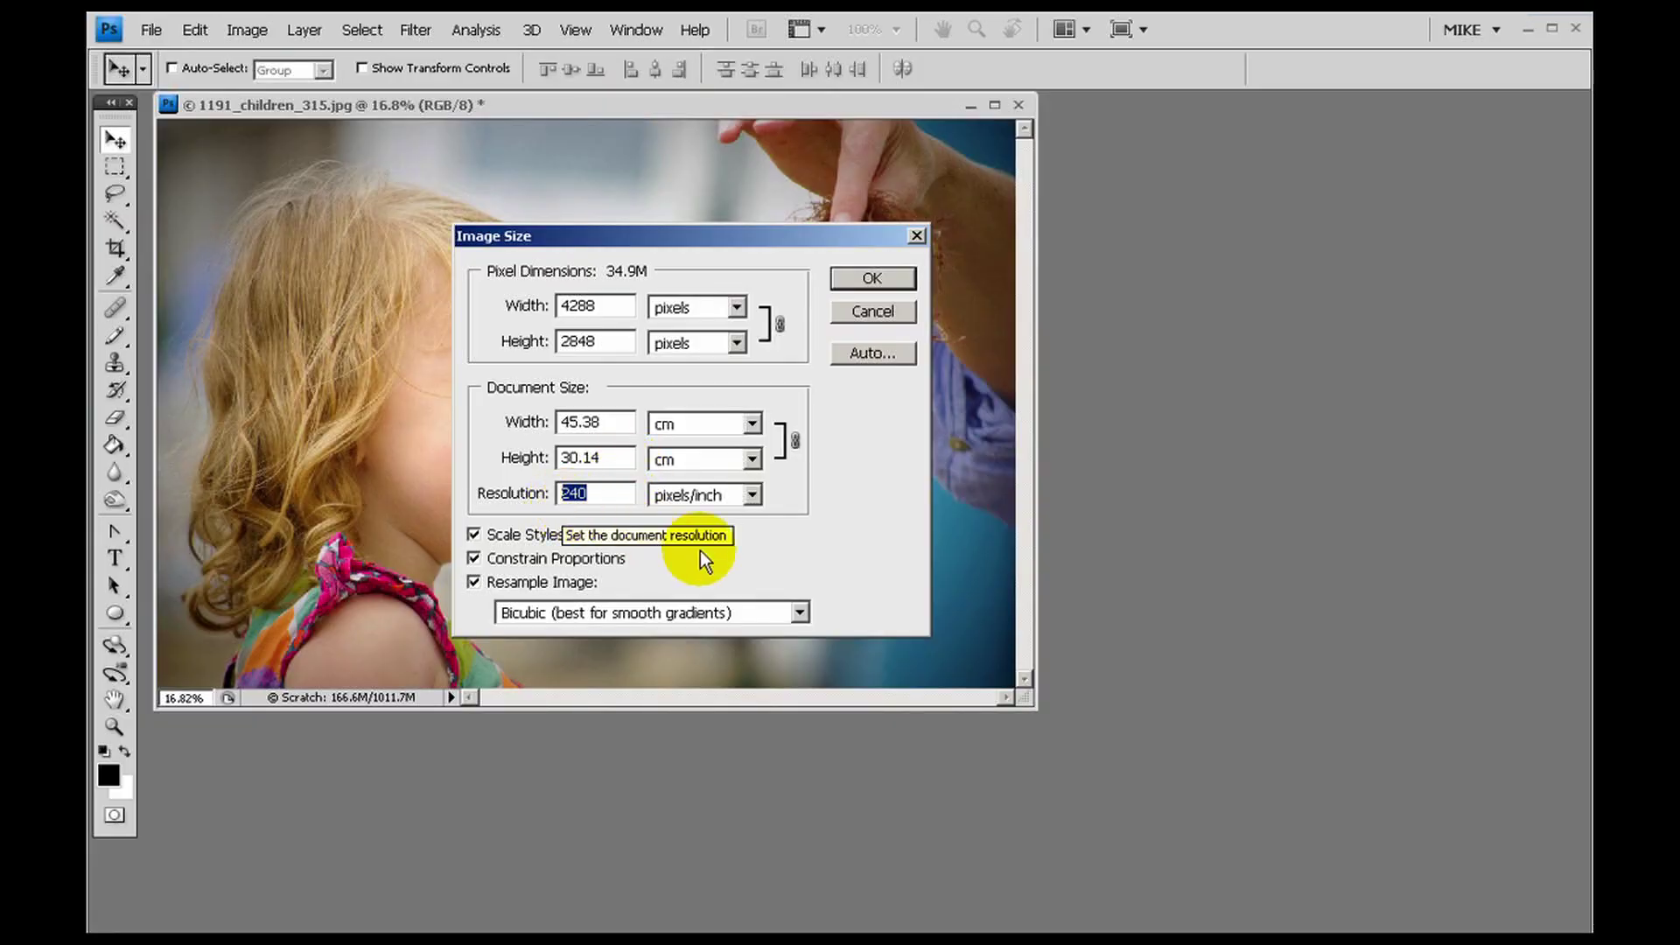
type("72")
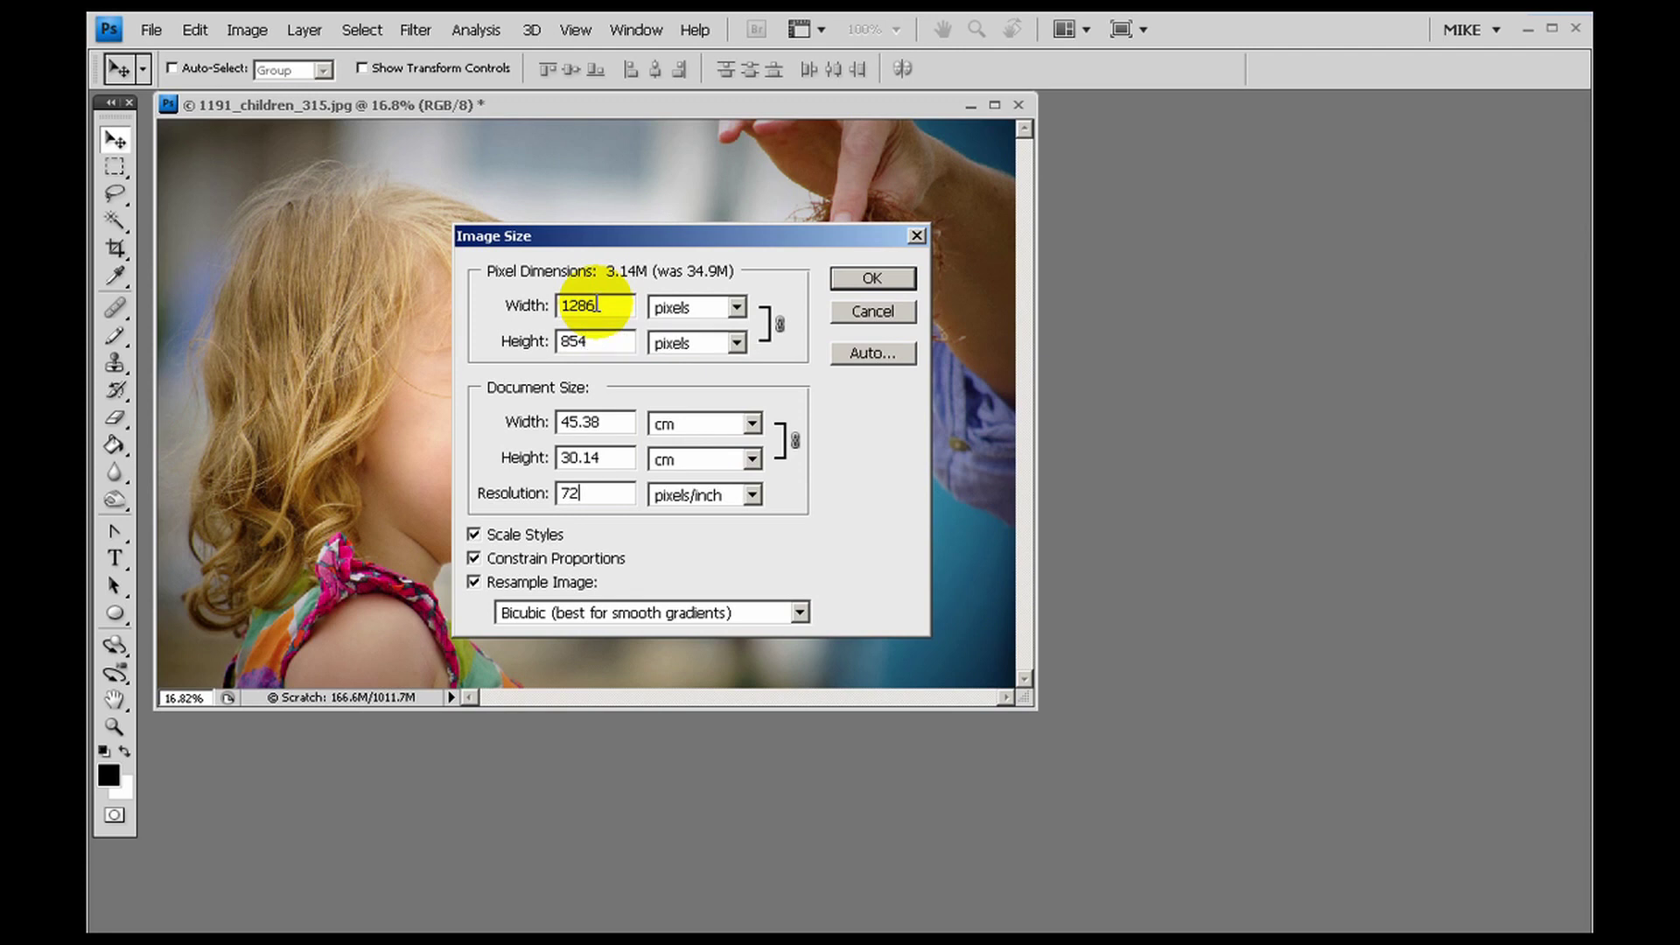
Resize the photo to a width of 1000 pixels with proportions constrained
left_click_drag(601, 303, 540, 304)
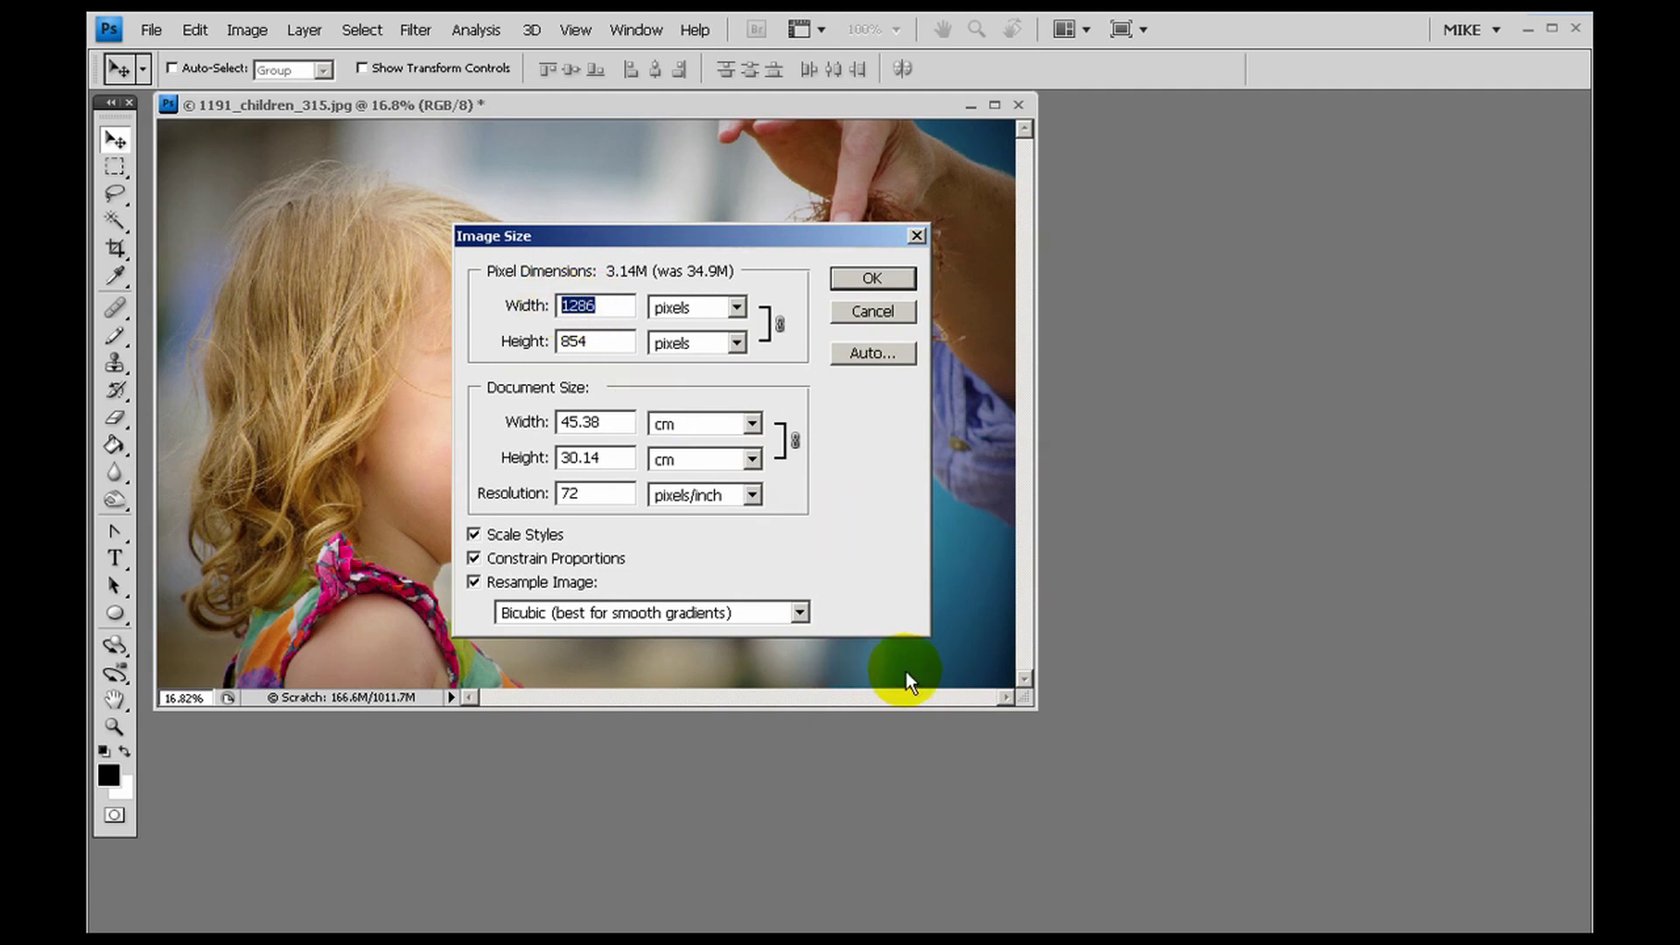
type("100")
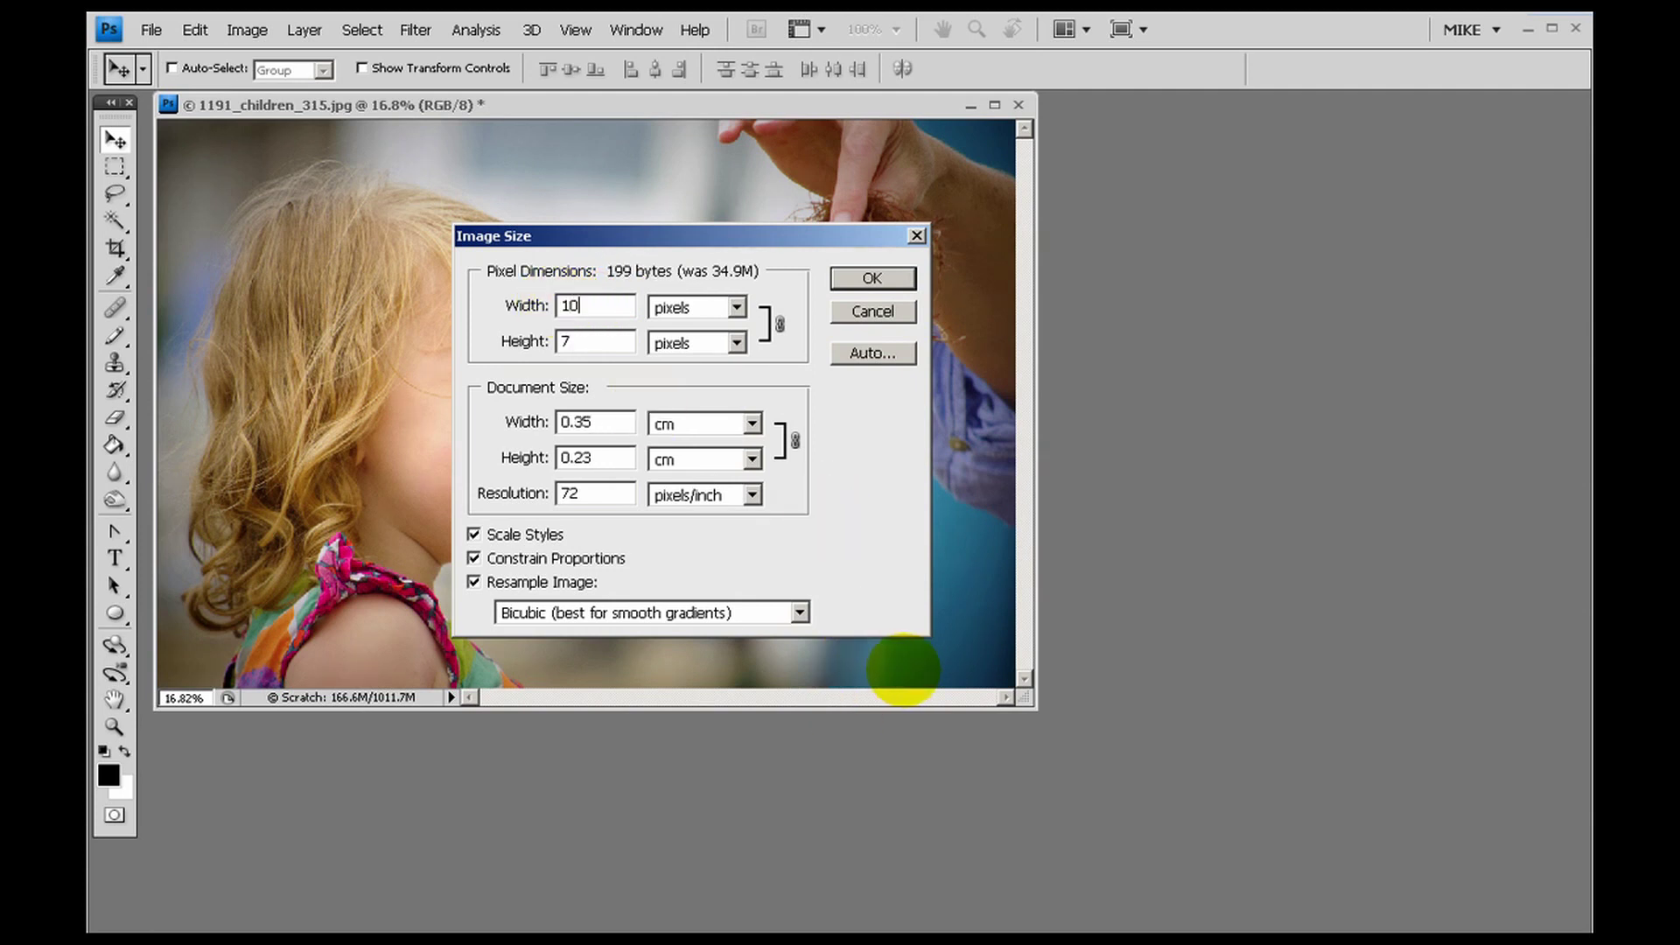
type("0")
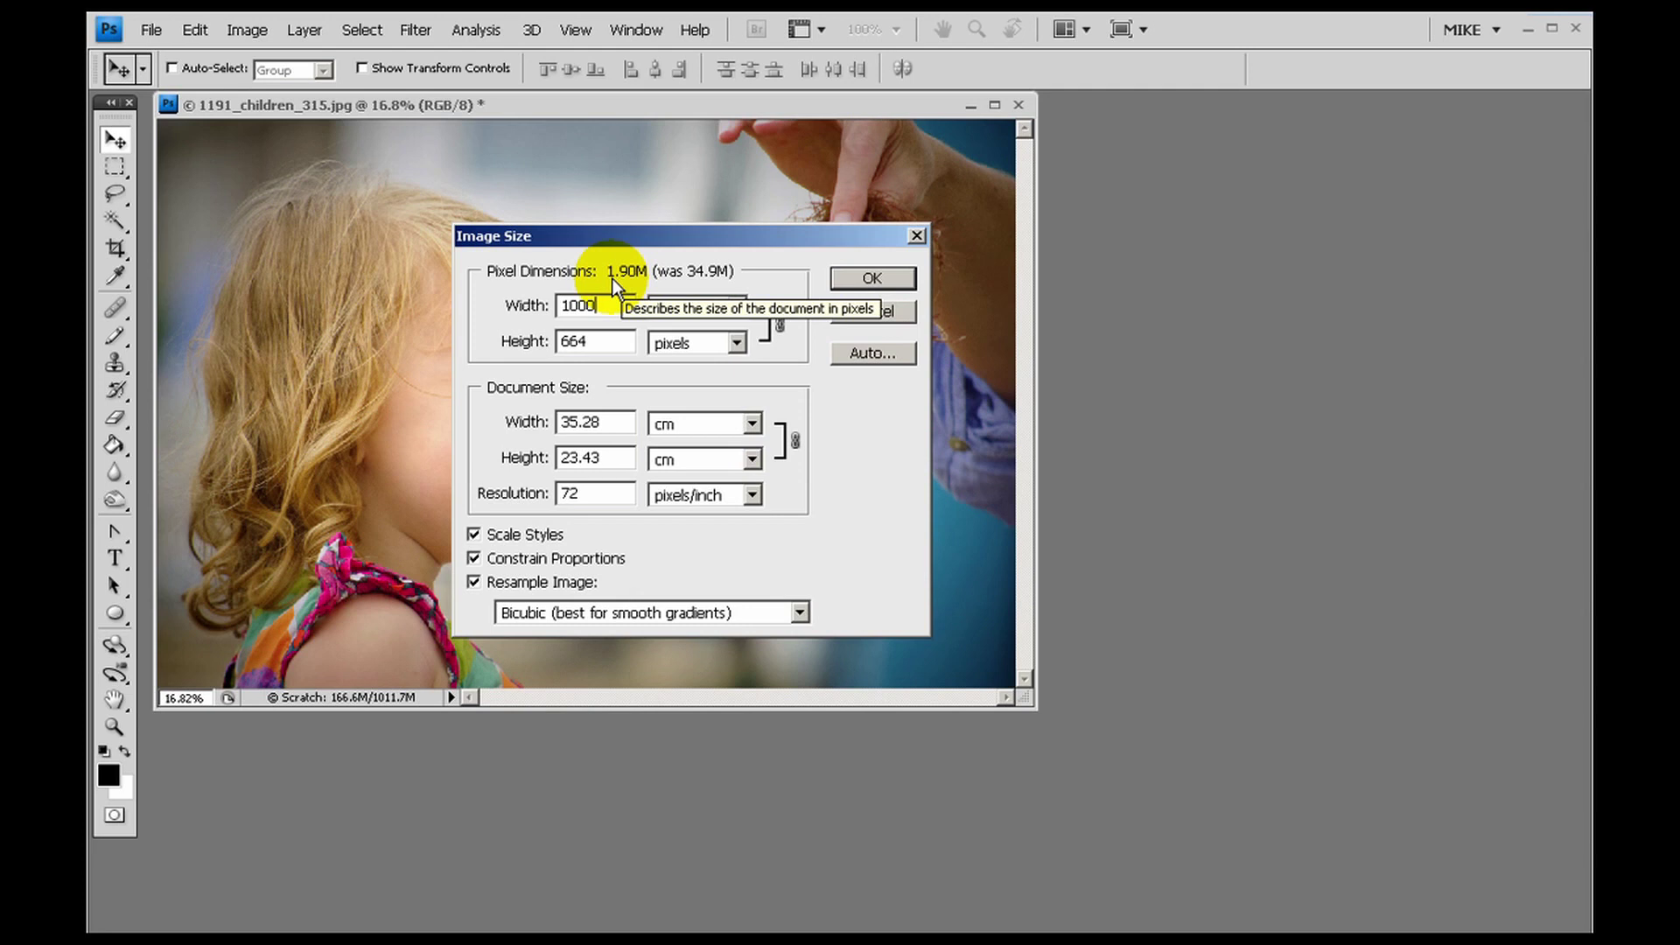
left_click(873, 280)
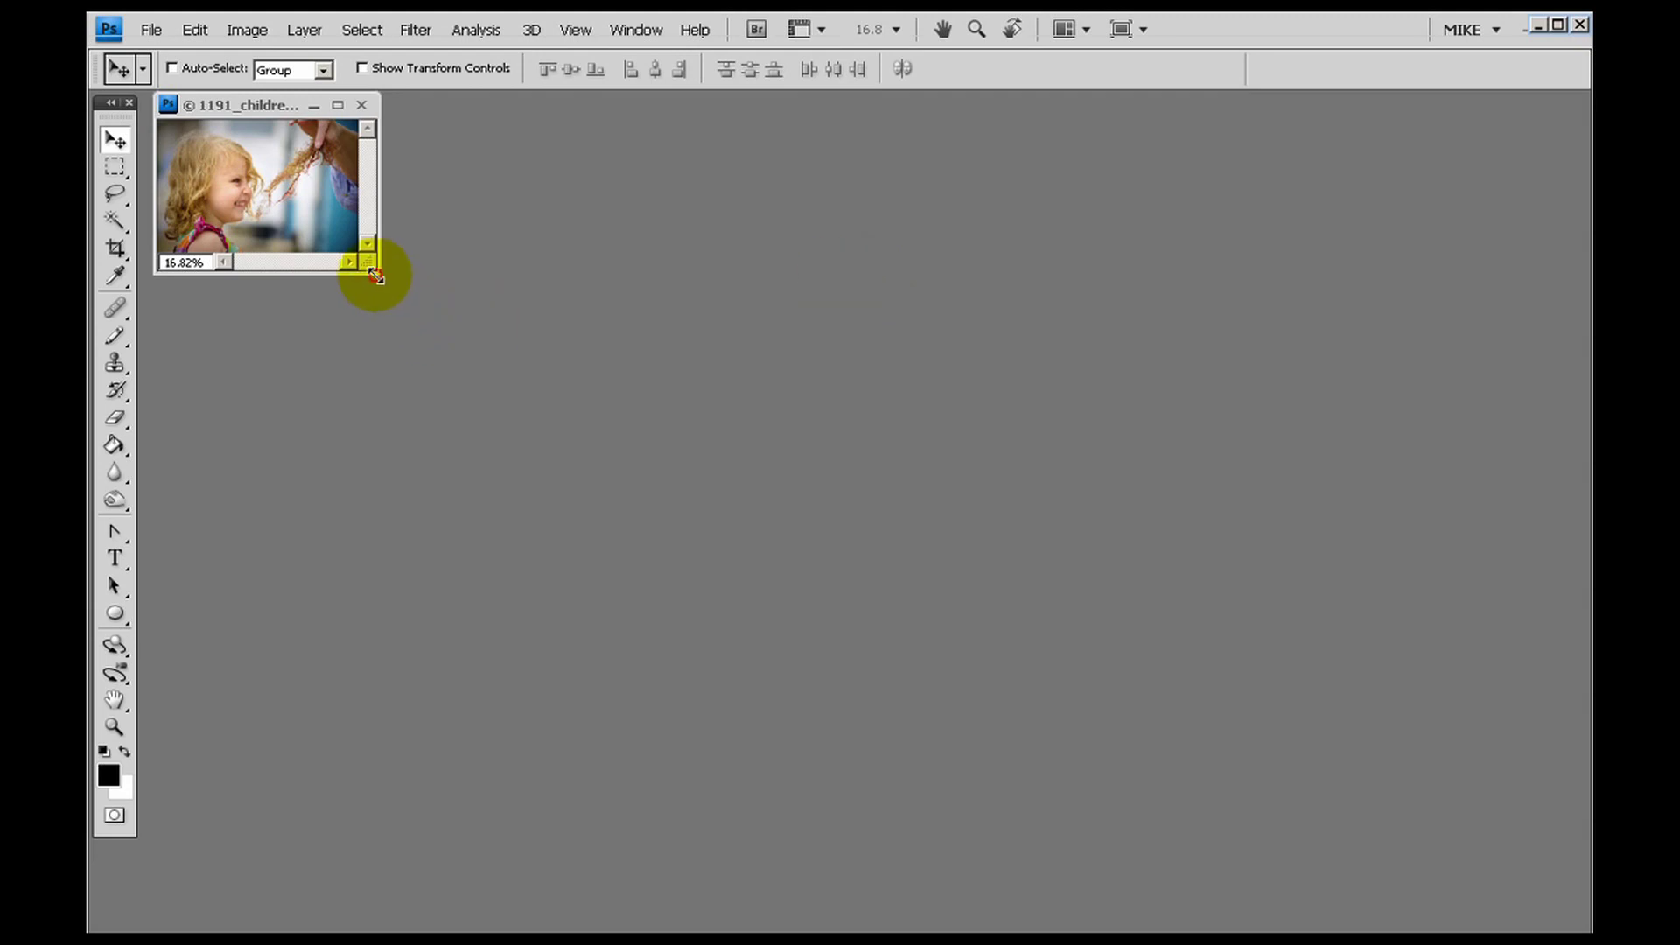
Display the resized photo at actual pixels and enlarge its document window until the whole picture fits
left_click_drag(374, 275, 1320, 825)
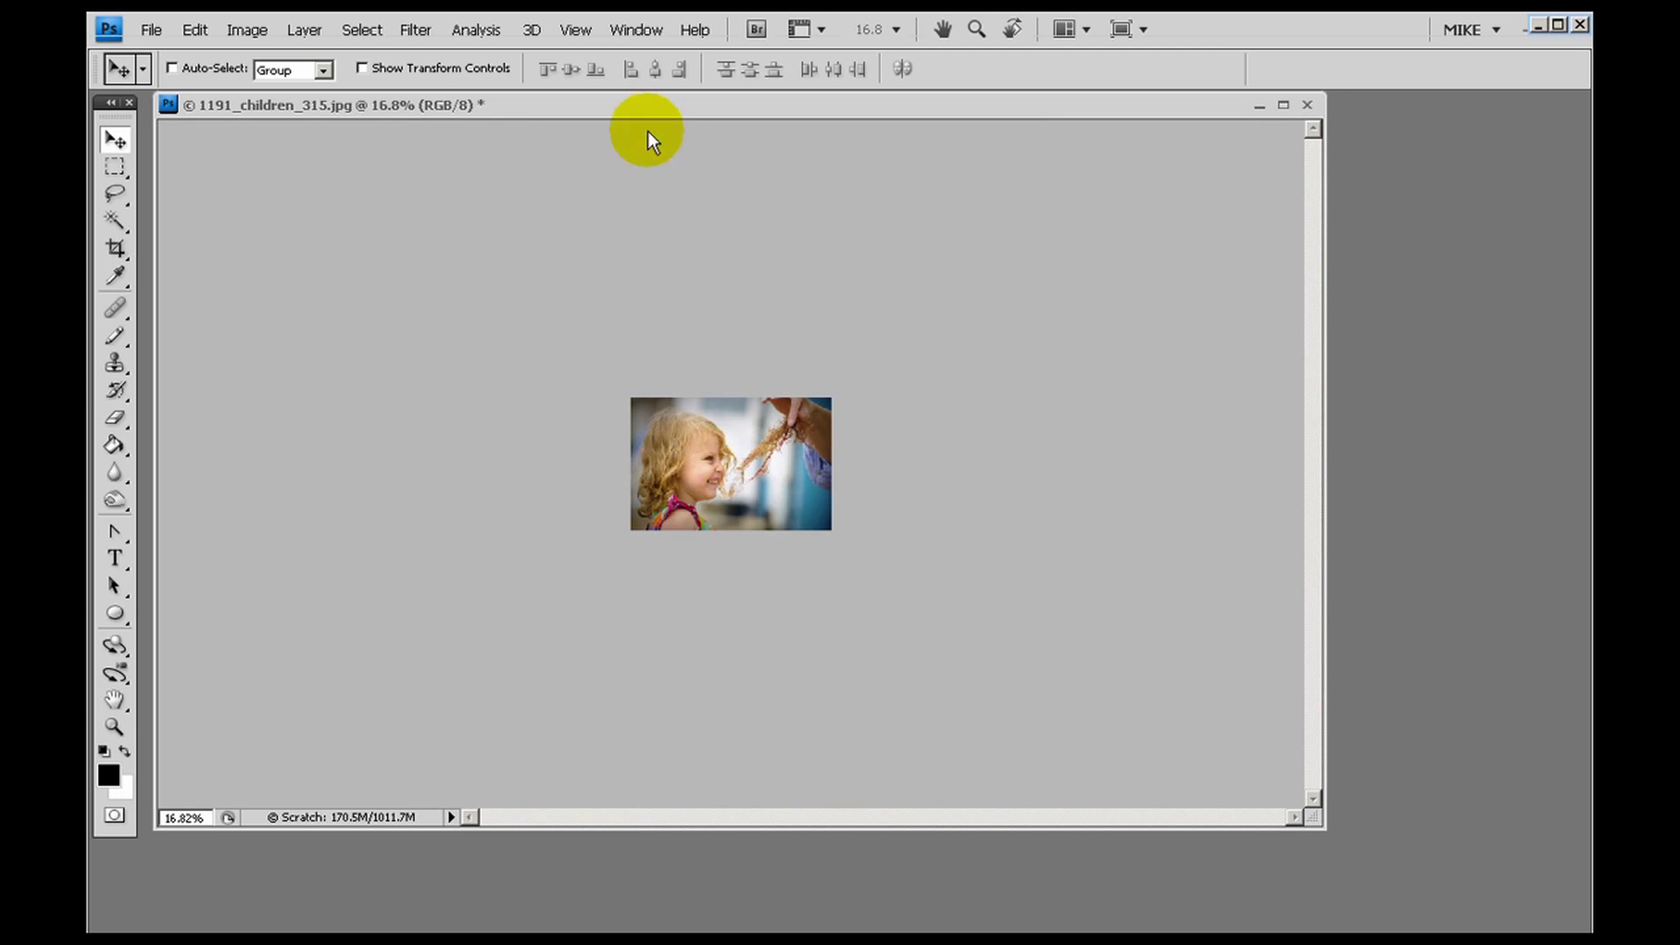
left_click(578, 31)
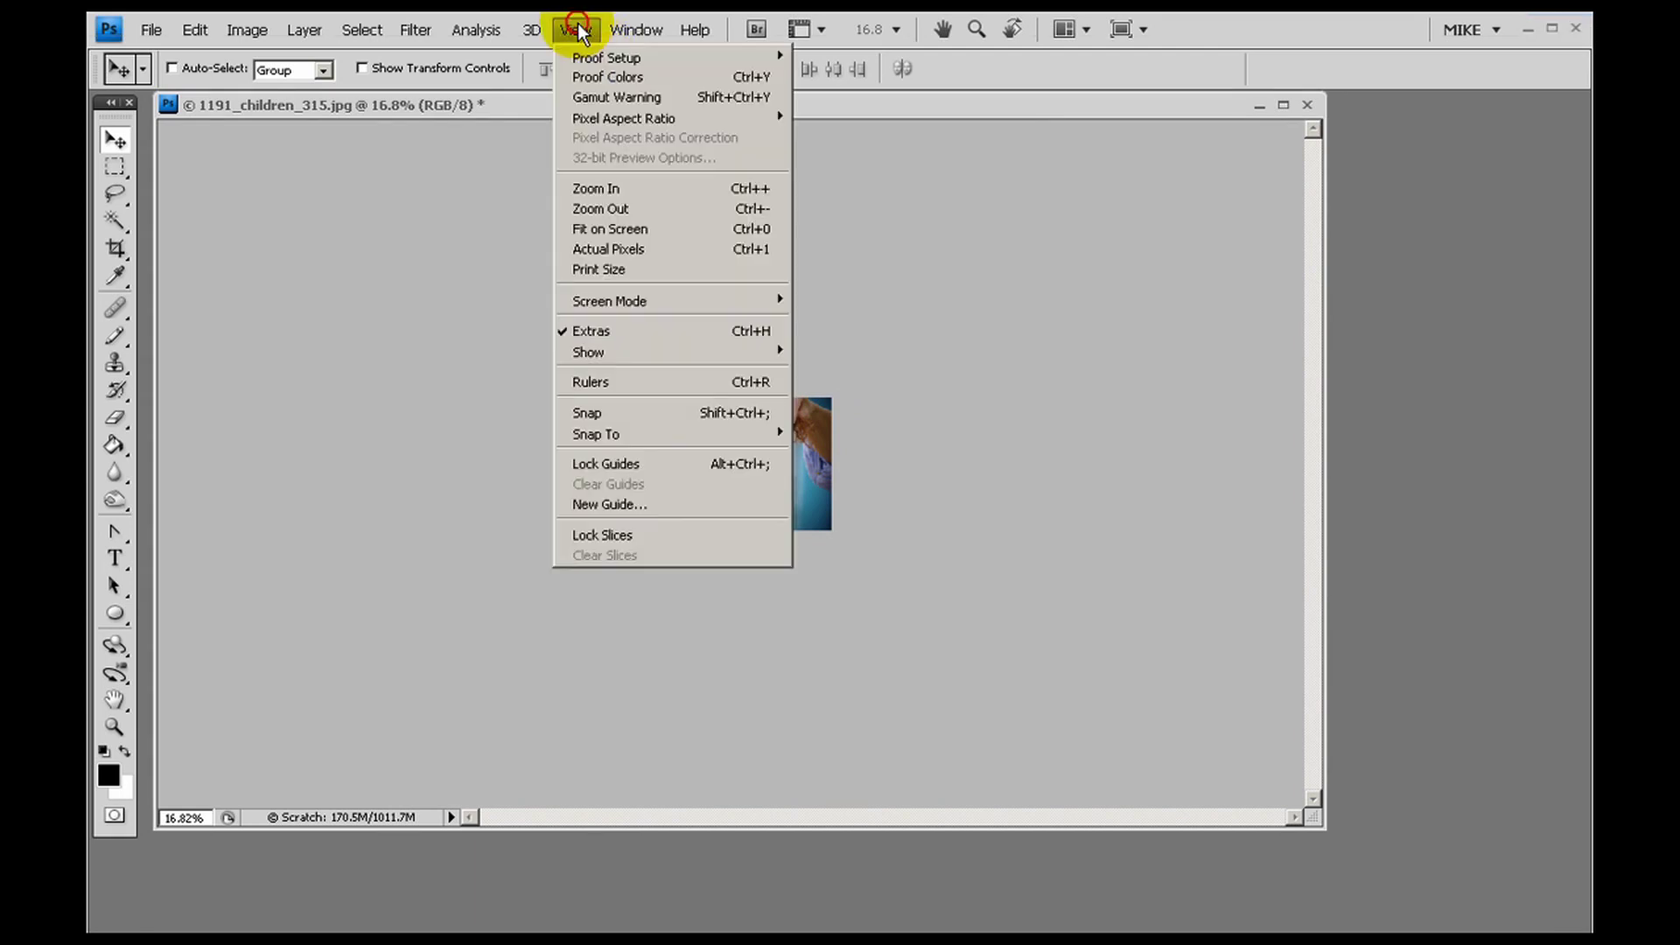
left_click(617, 250)
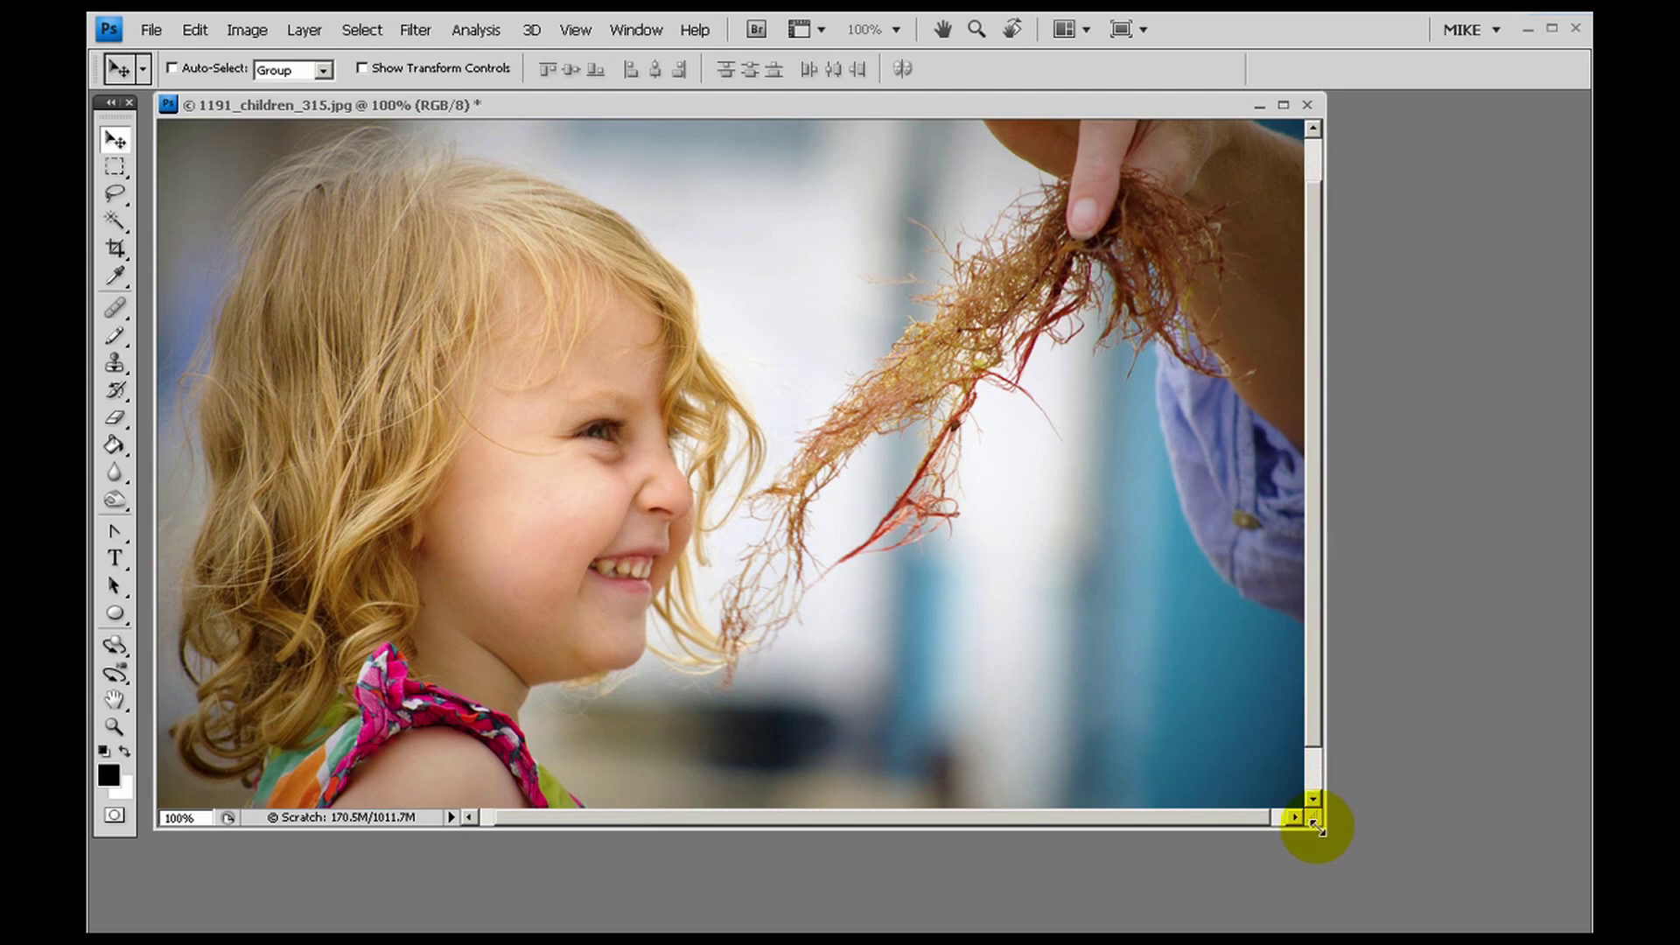
left_click_drag(1316, 827, 1481, 924)
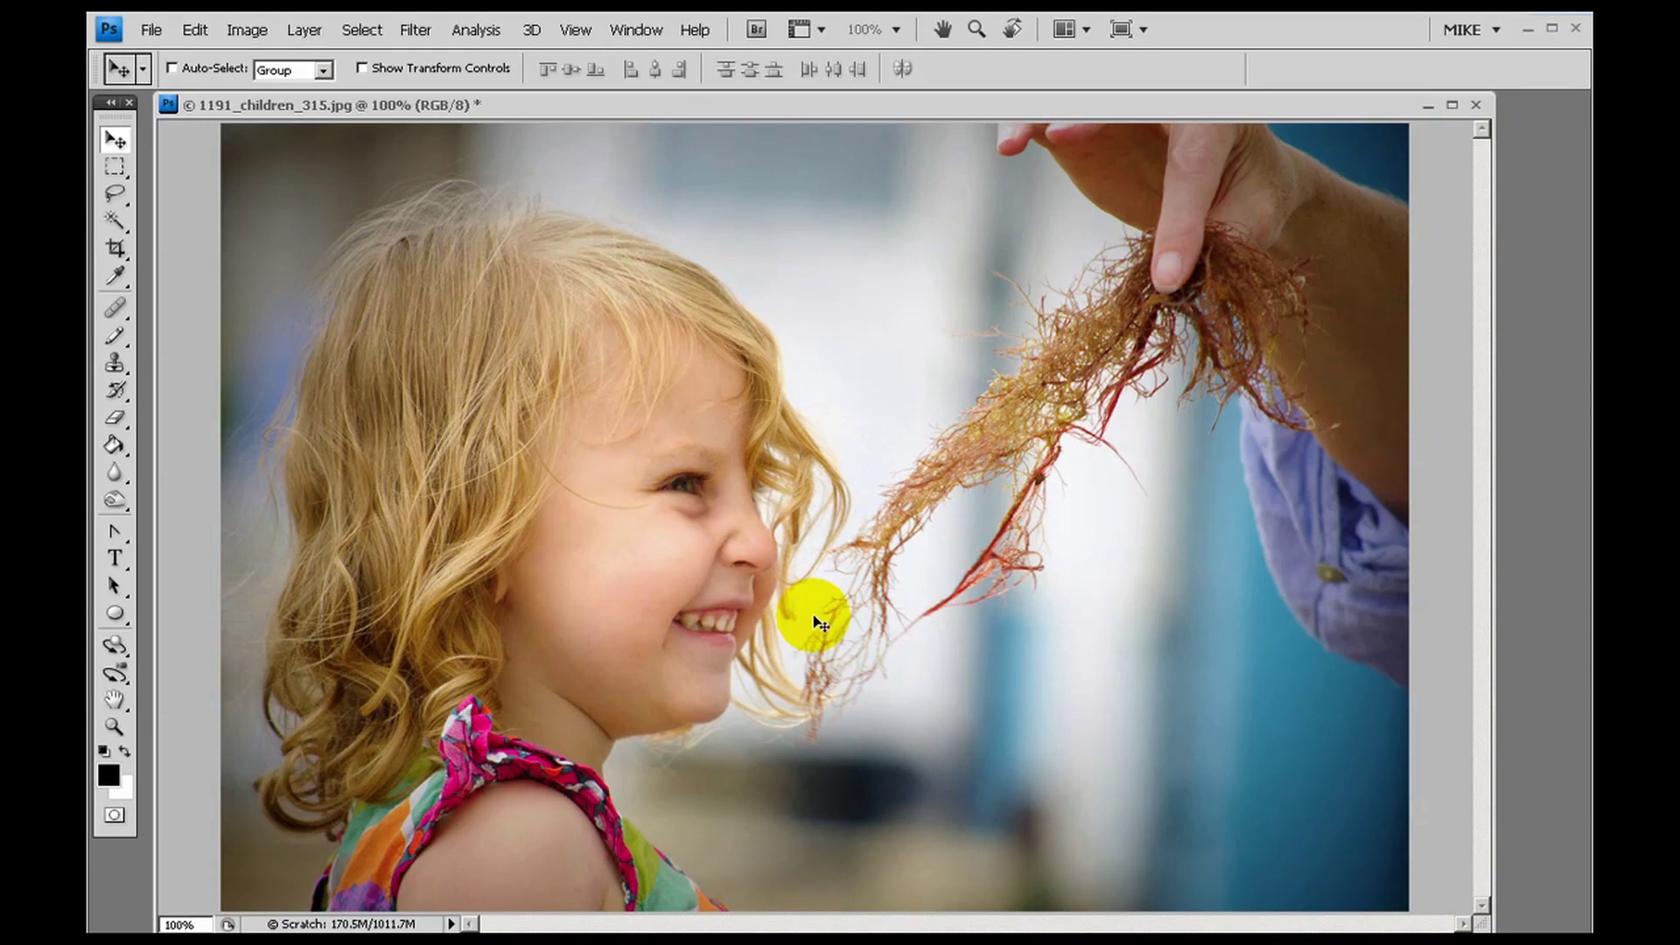
Apply the Sharpen Edges filter to the resized photo
left_click(428, 35)
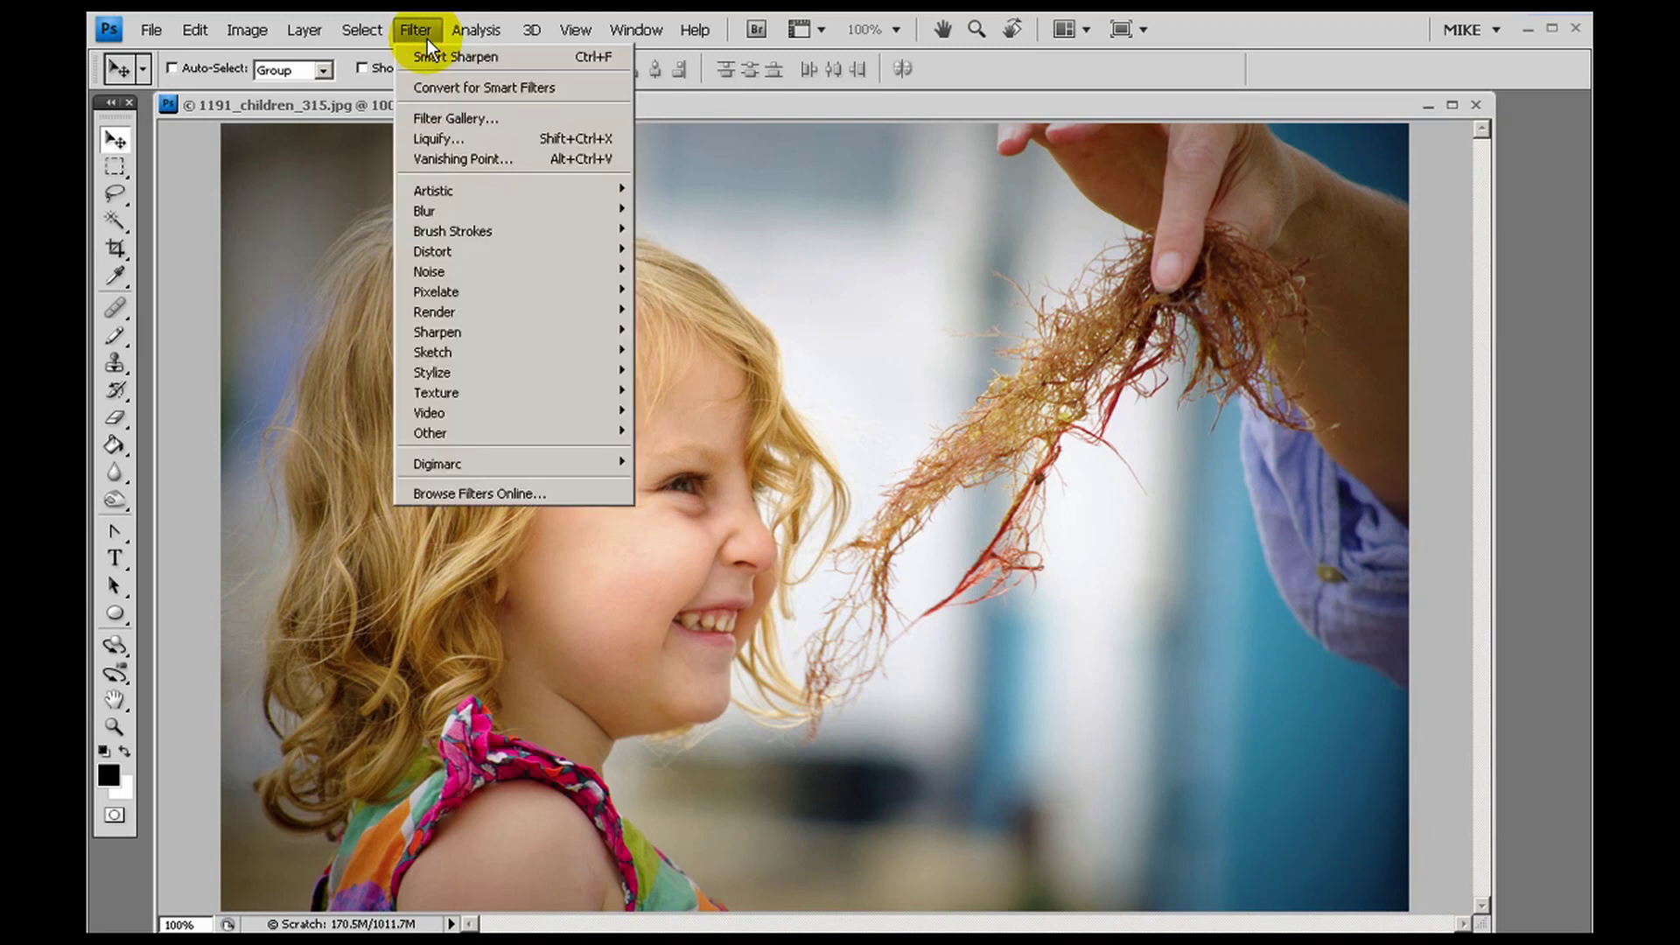
mouse_move(480, 333)
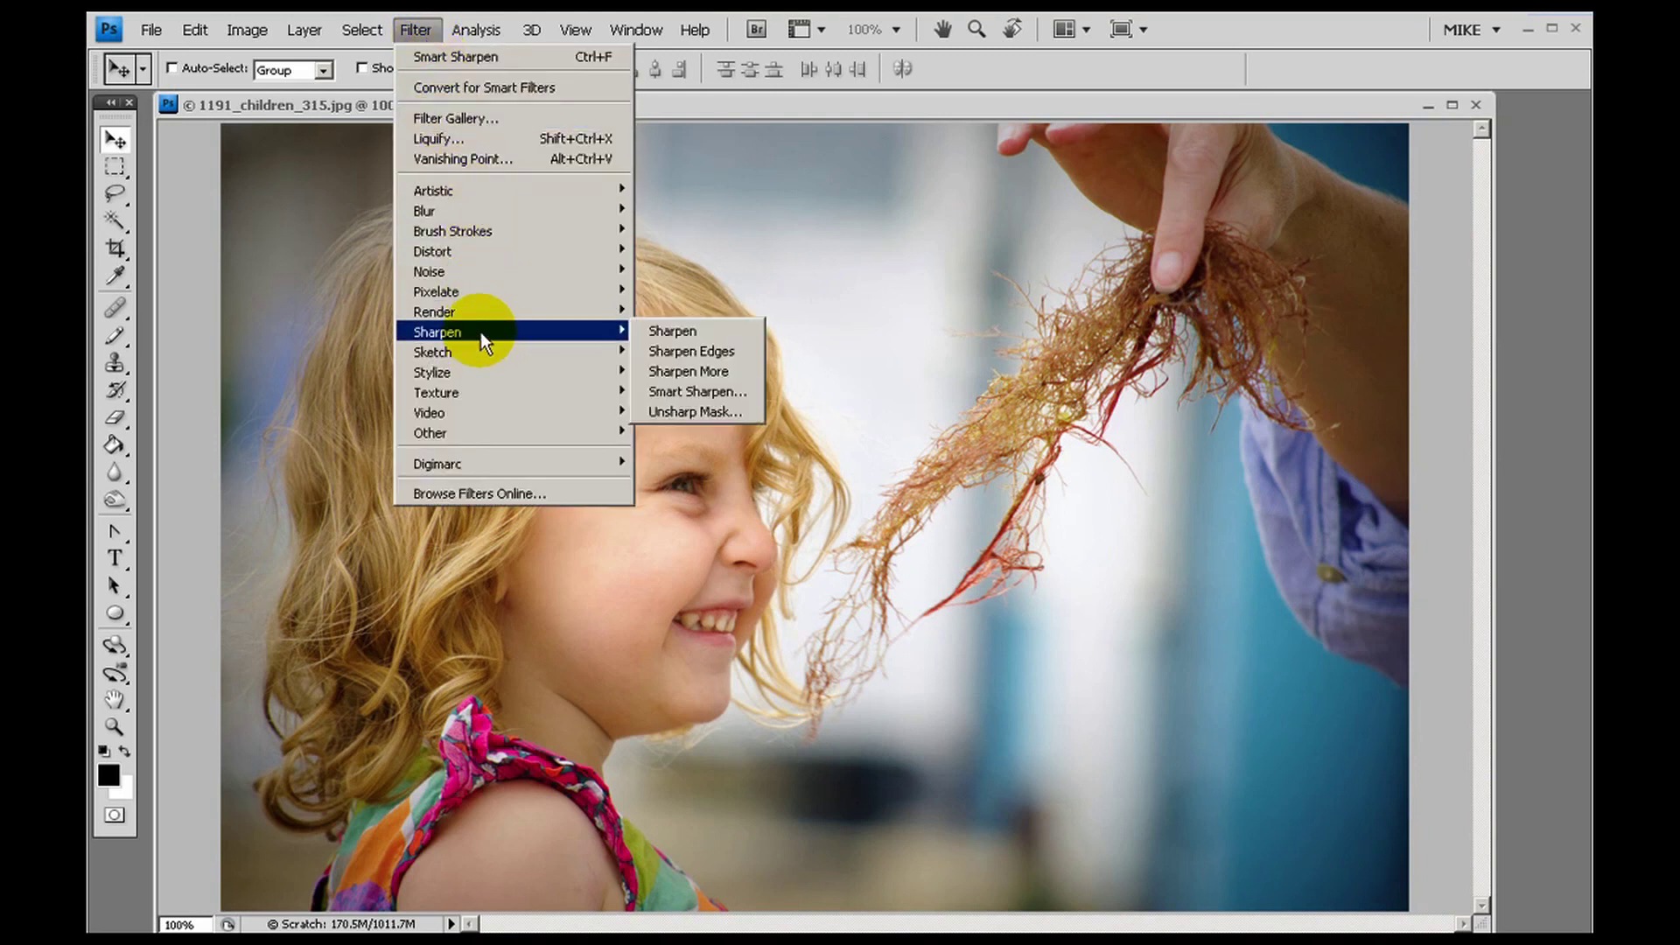
left_click(731, 350)
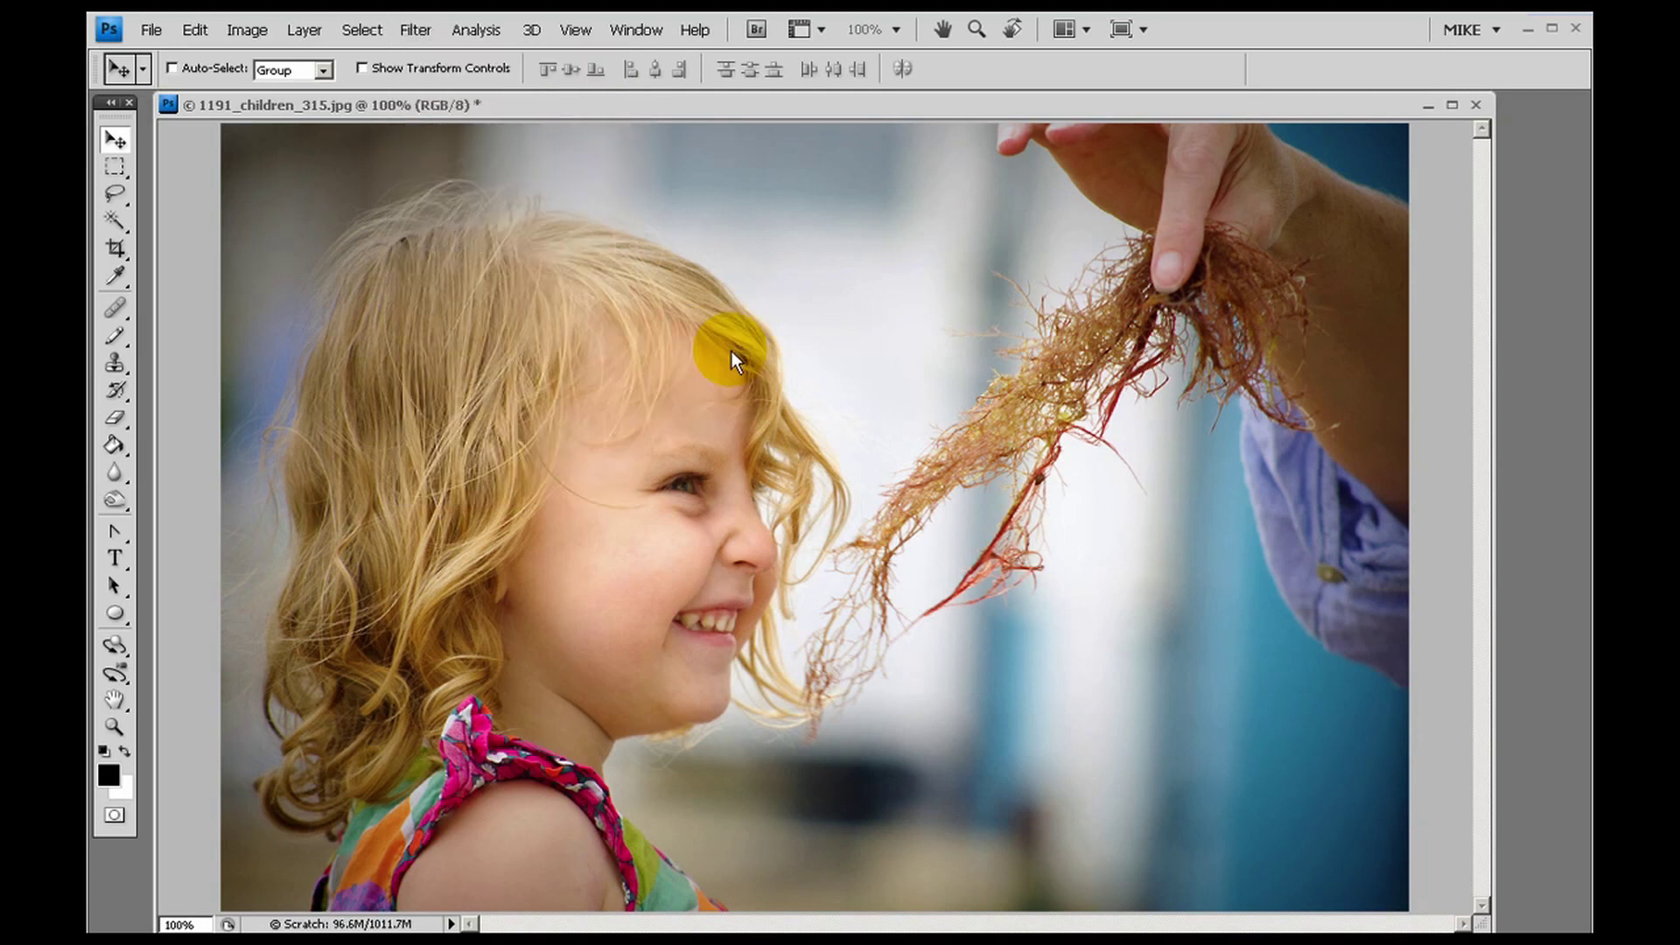
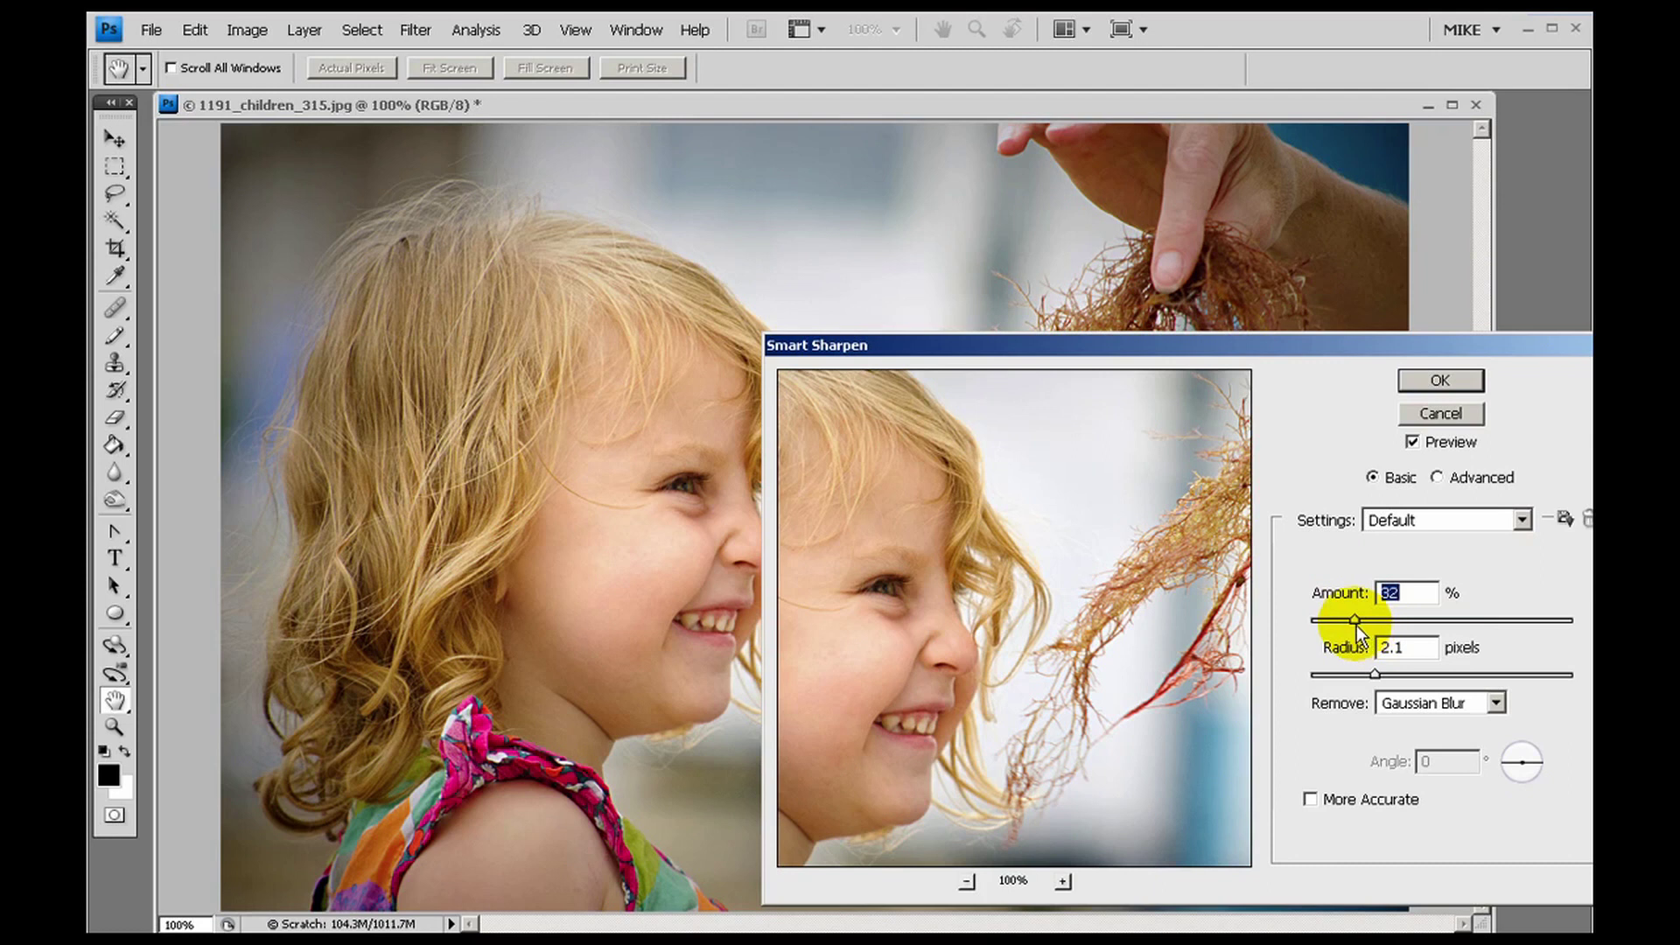
Try a Smart Sharpen amount of 114% and compare the photo with and without the preview
left_click(1411, 440)
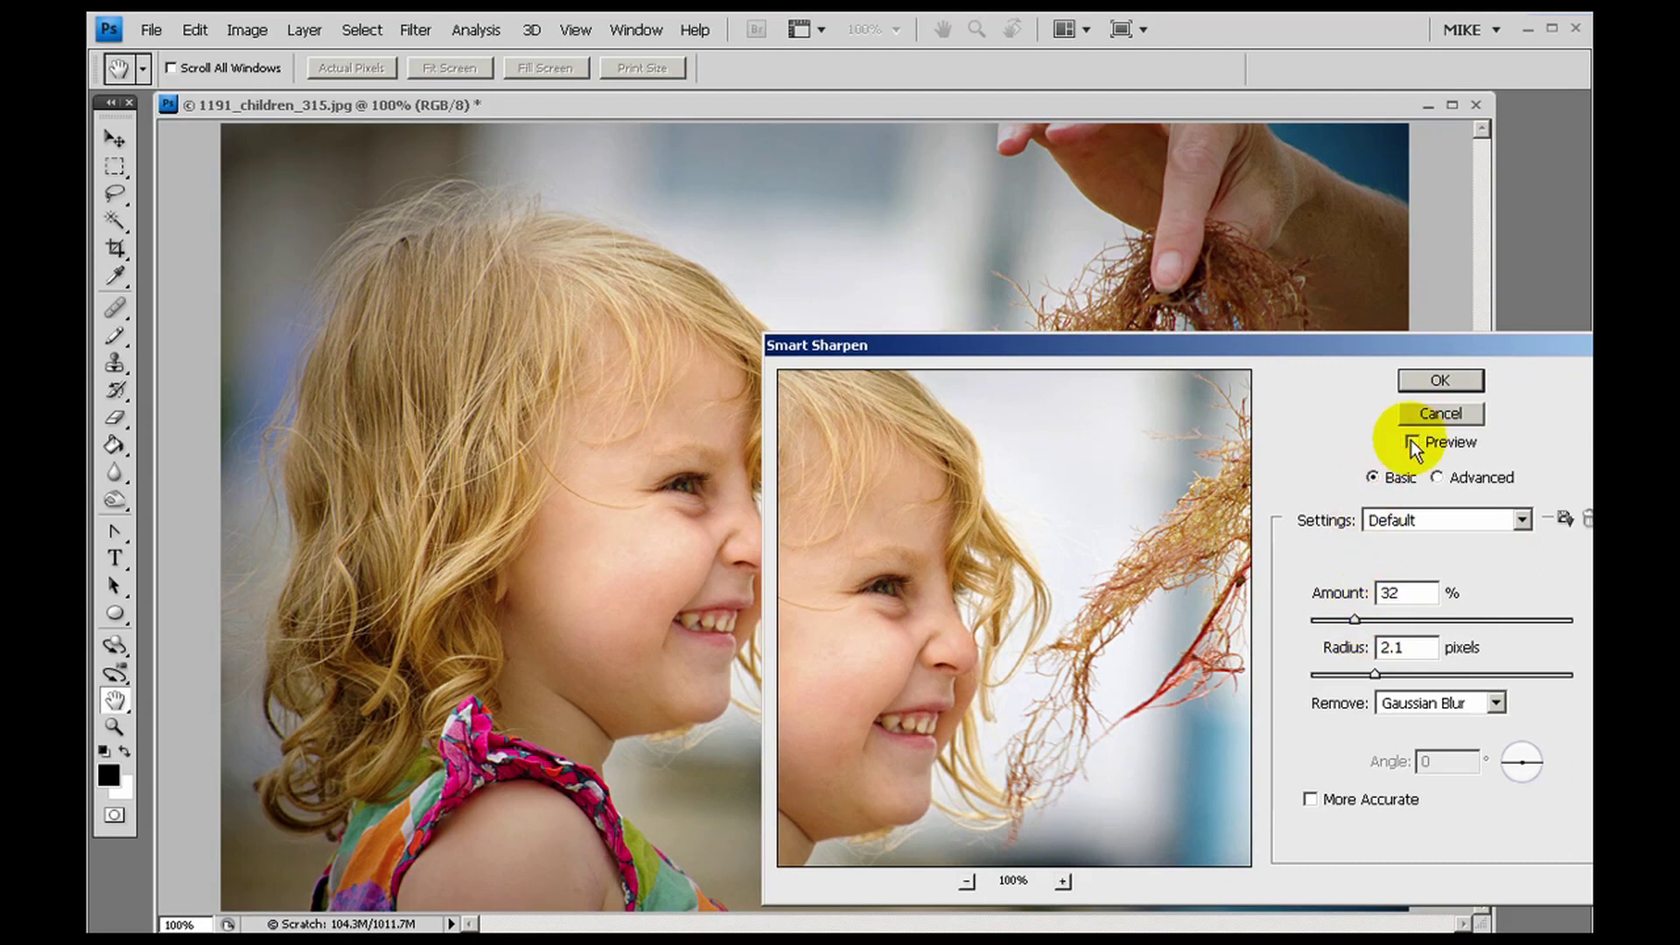
left_click_drag(1516, 343, 1416, 336)
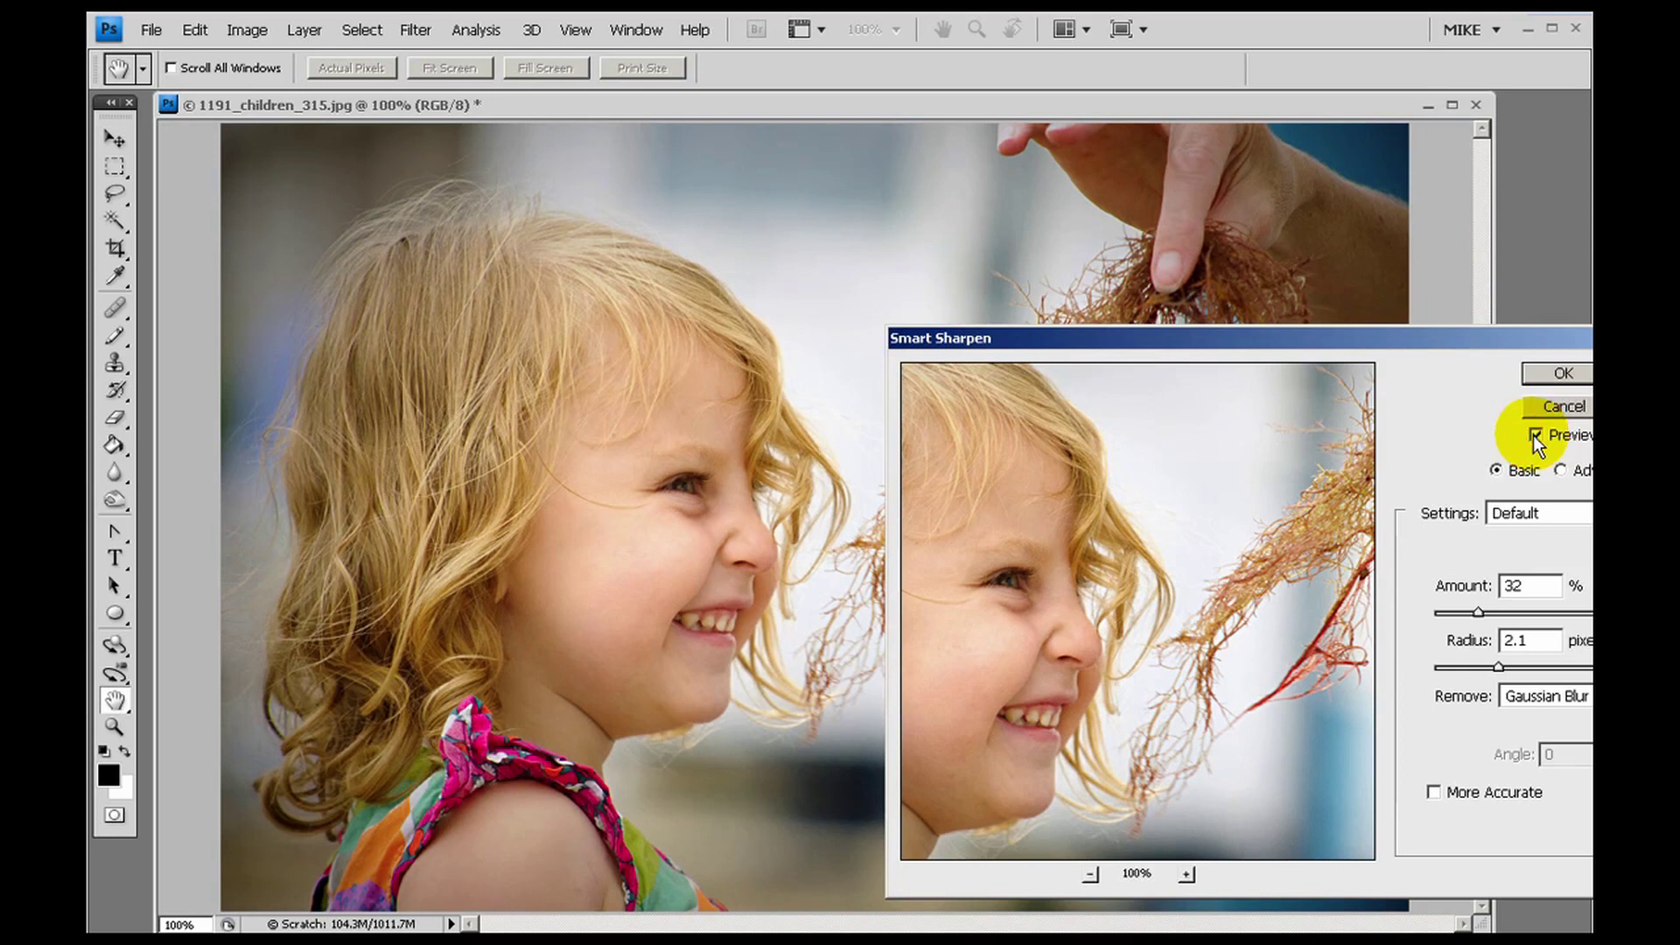
left_click_drag(1477, 614, 1585, 612)
left_click(1538, 435)
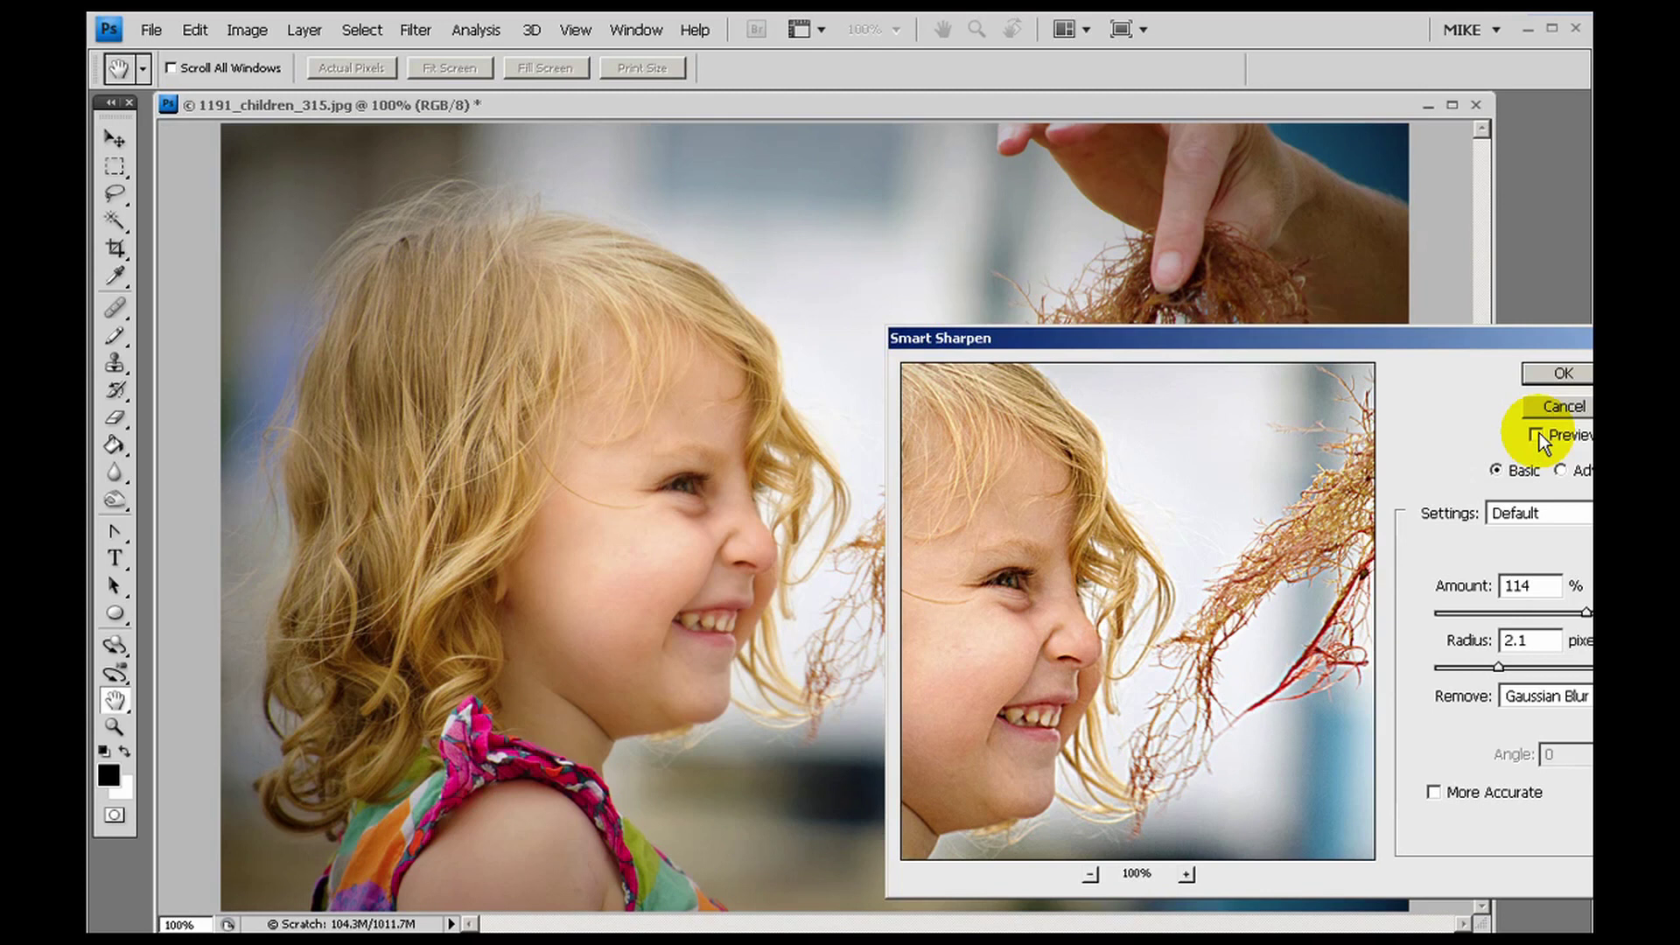
left_click(1537, 435)
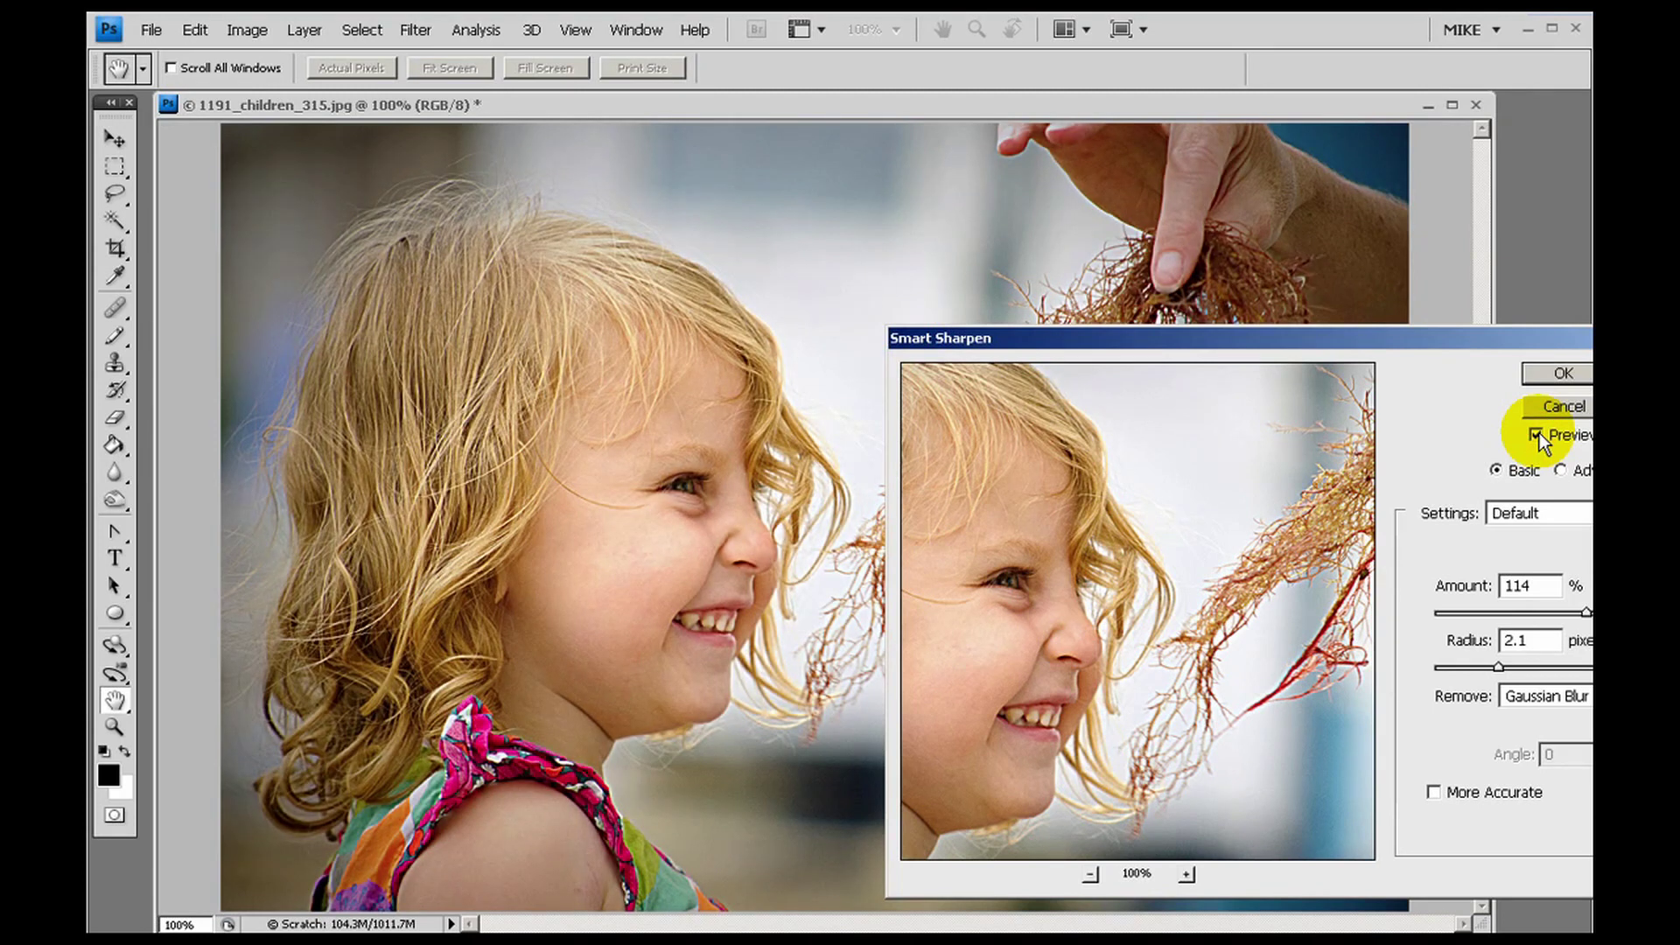
Apply Smart Sharpen with an amount of 36% and a radius of 2.1 pixels
left_click_drag(1585, 612, 1491, 620)
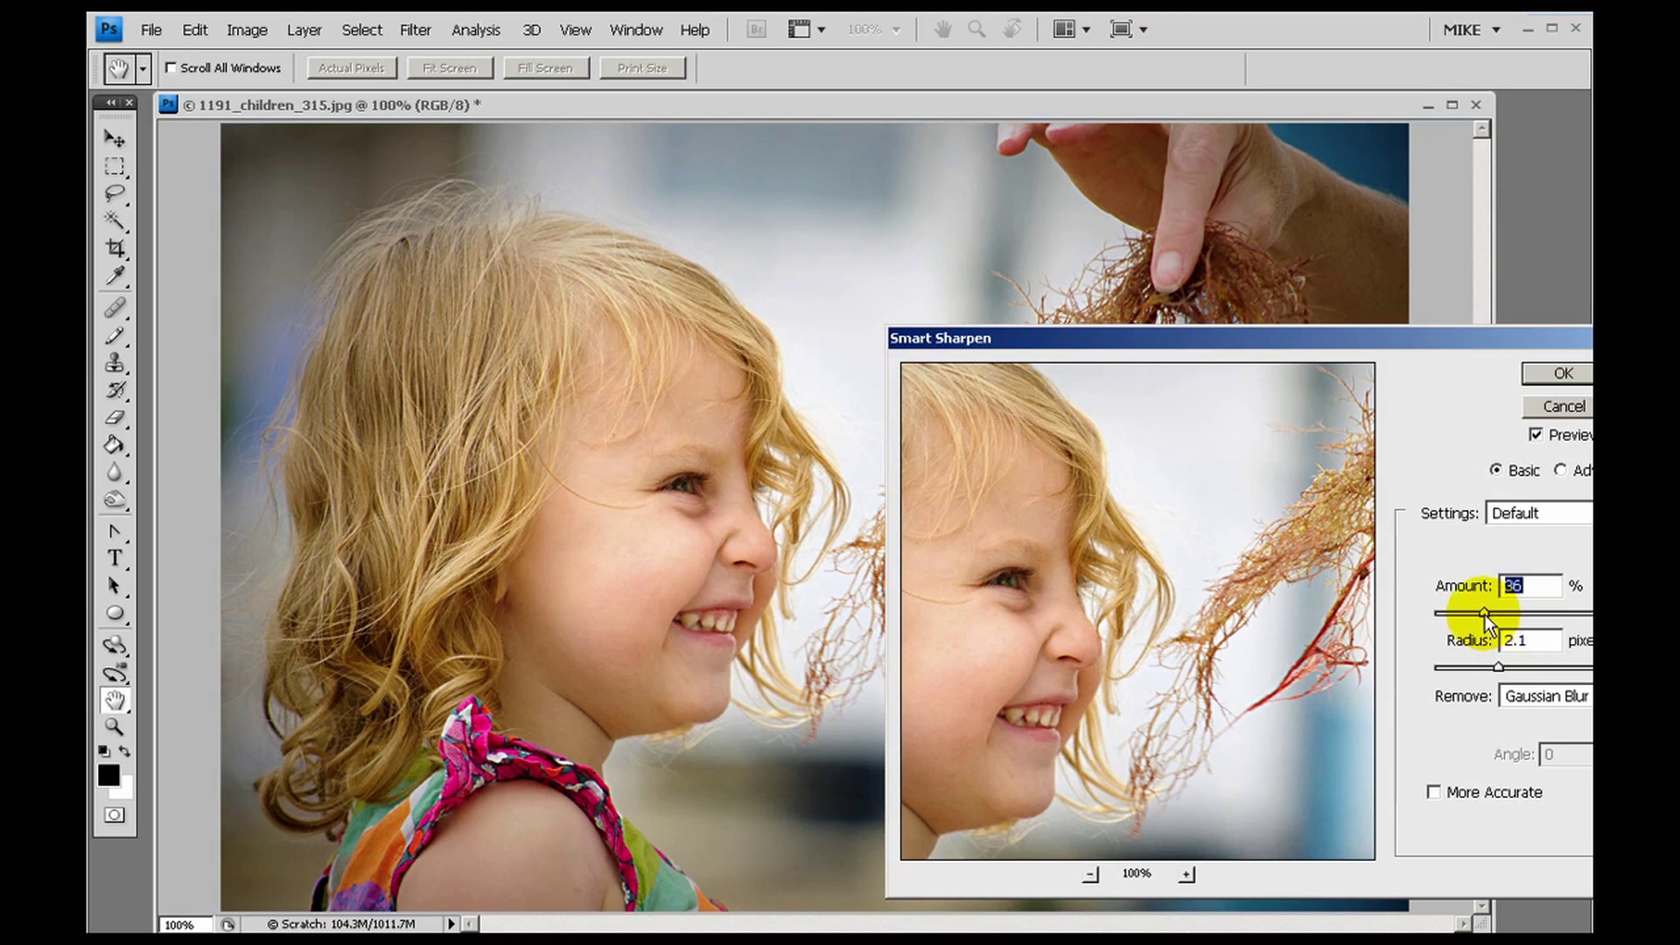
left_click(1536, 435)
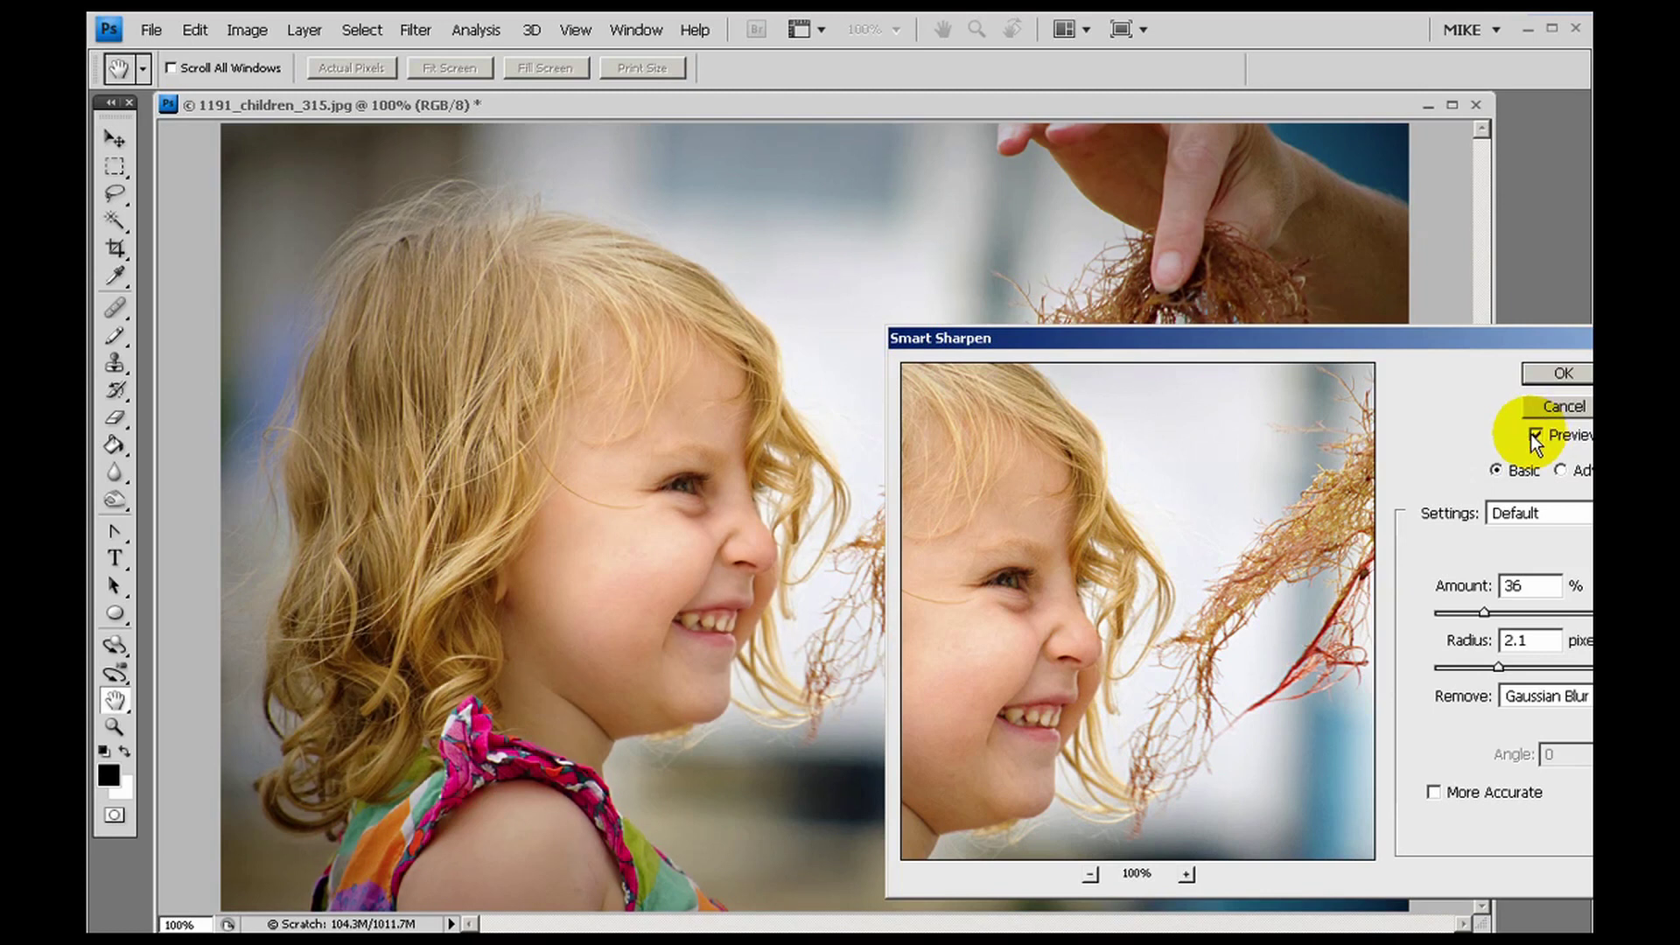
left_click(1559, 373)
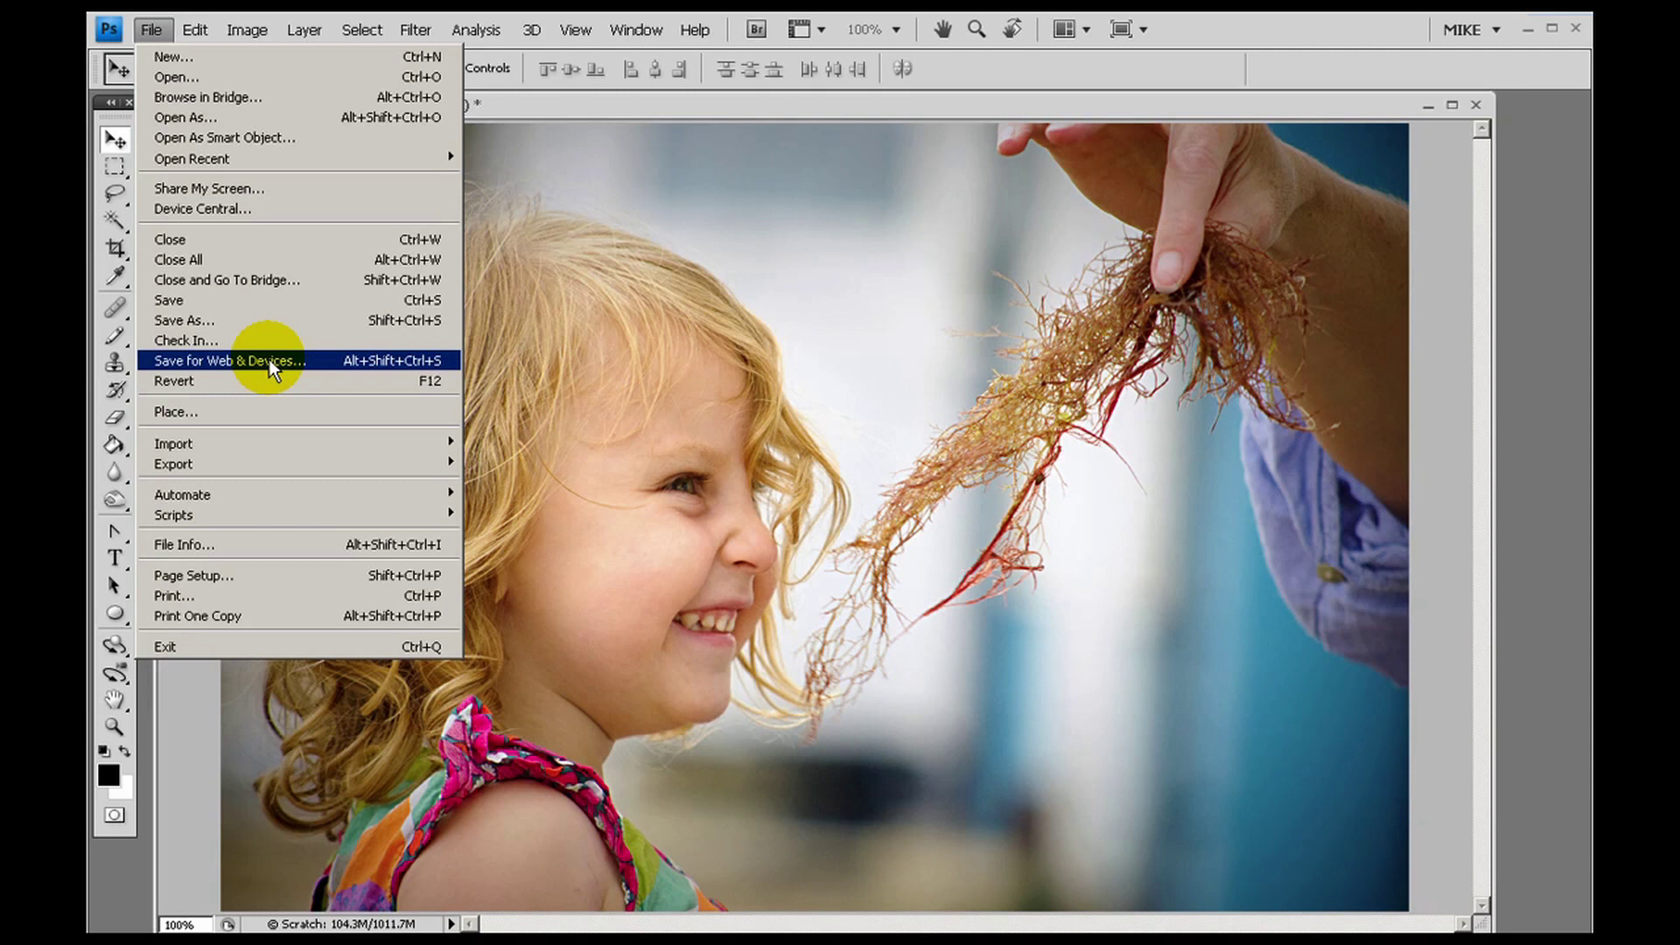
Start Save for Web & Devices and position the 4-Up previews on the girl's face
left_click(270, 359)
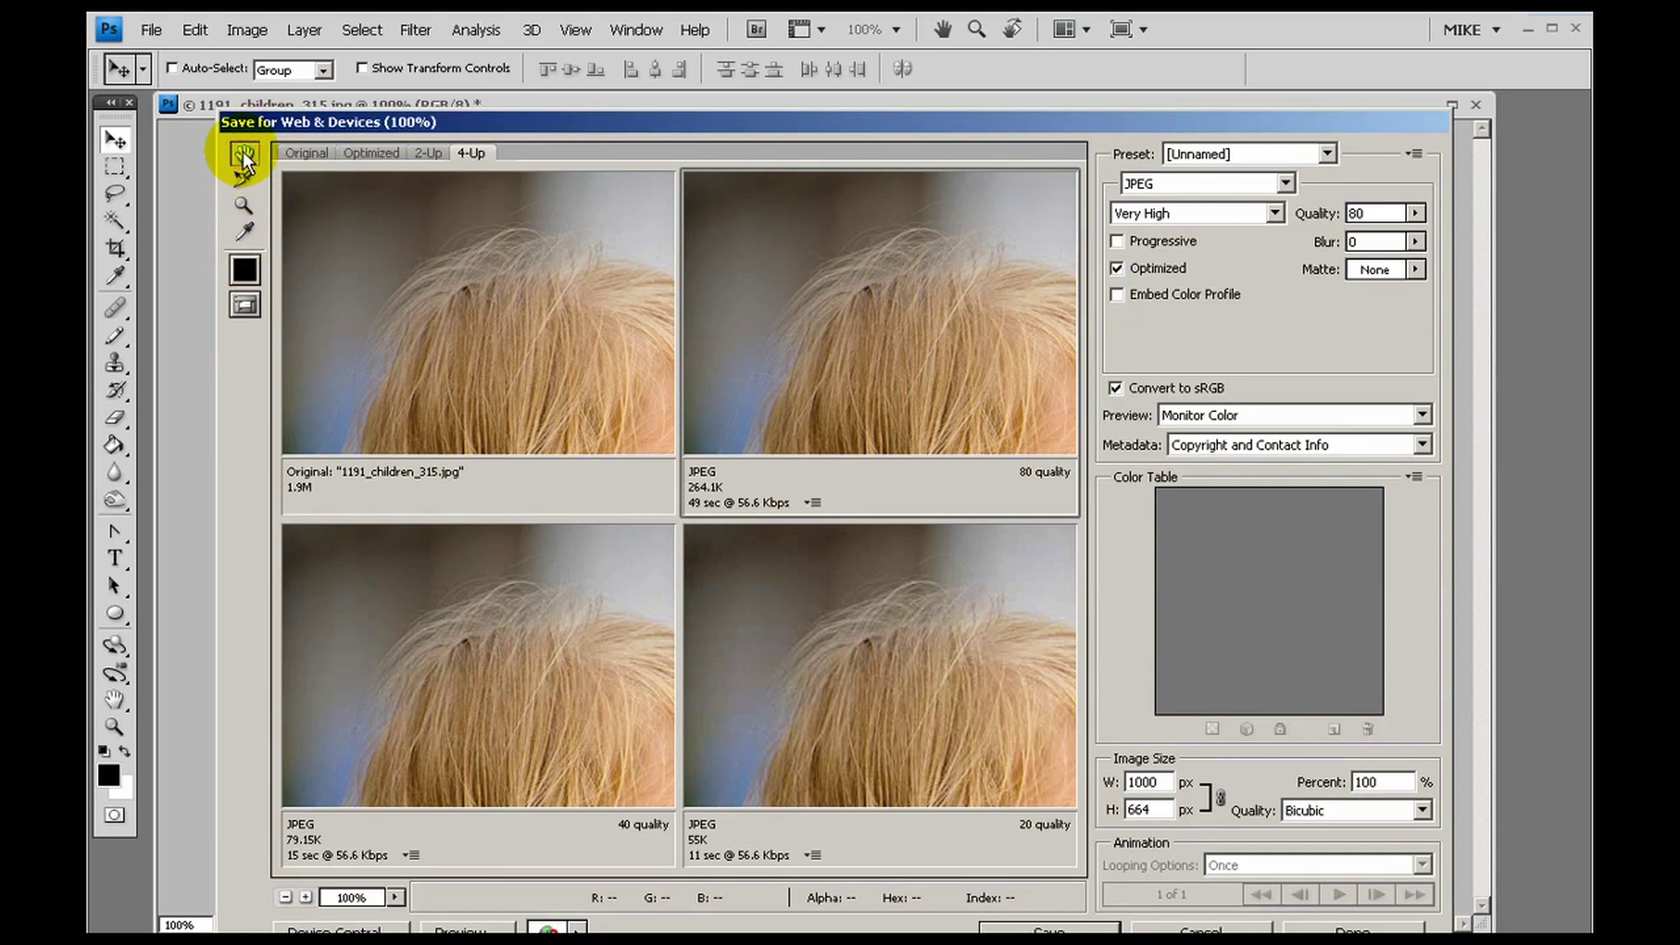
left_click_drag(570, 371, 441, 241)
left_click_drag(581, 382, 432, 368)
left_click_drag(537, 416, 572, 310)
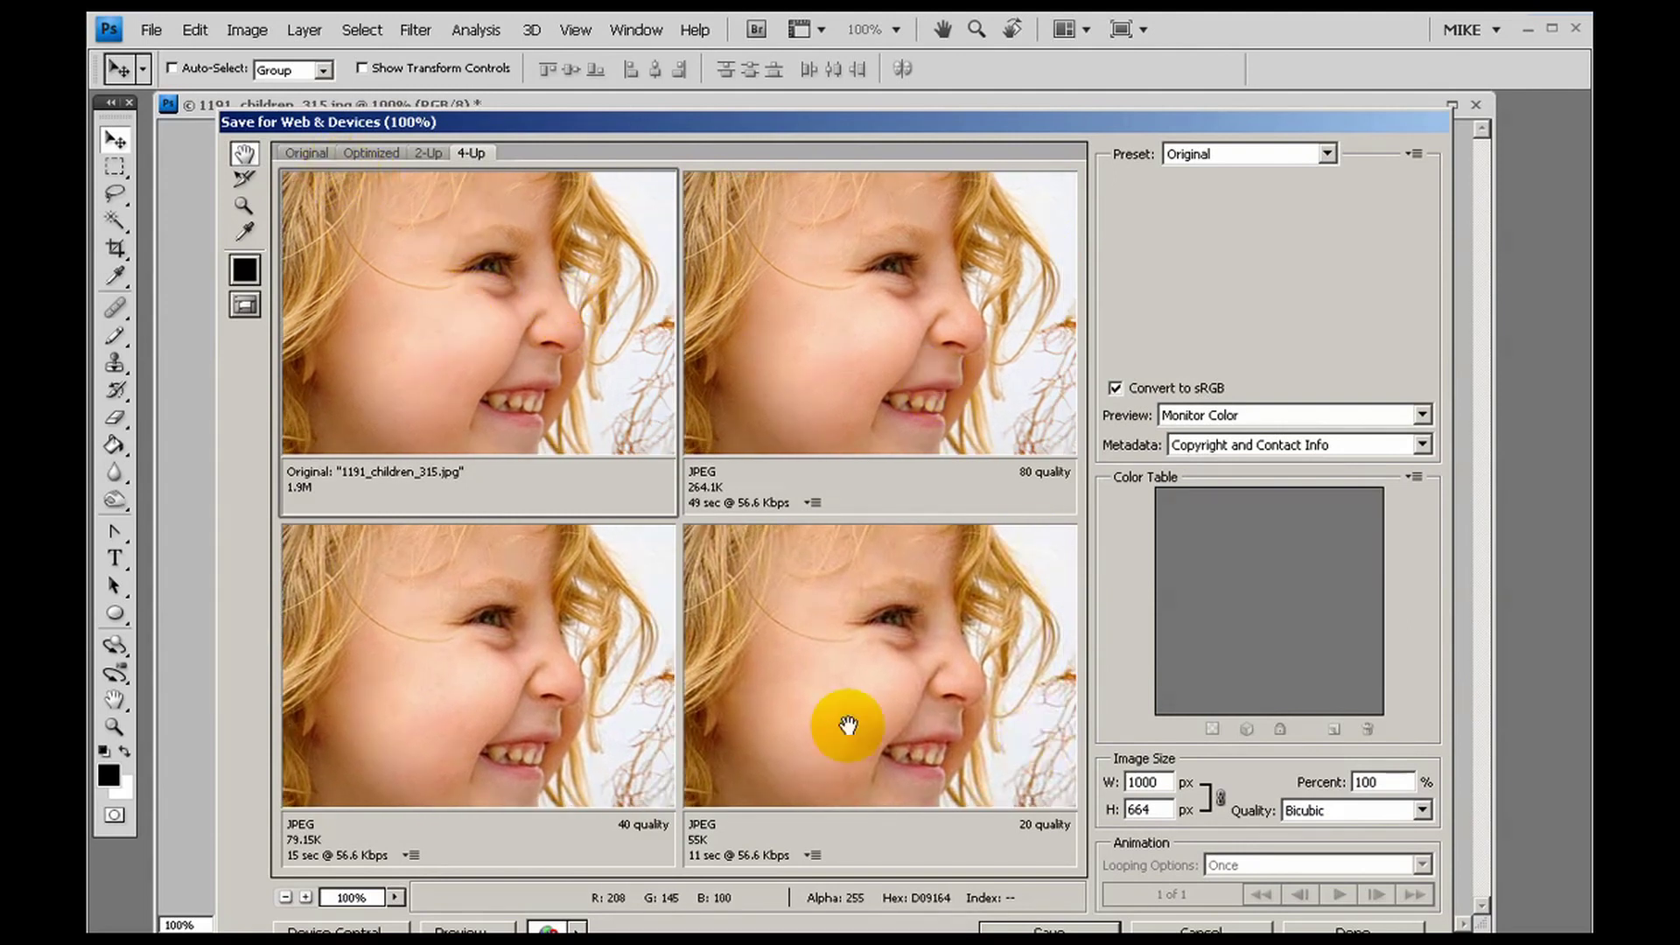
Compare the photo in the Optimized, Original and 2-Up previews and return to the 4-Up comparison
left_click(360, 152)
left_click(298, 154)
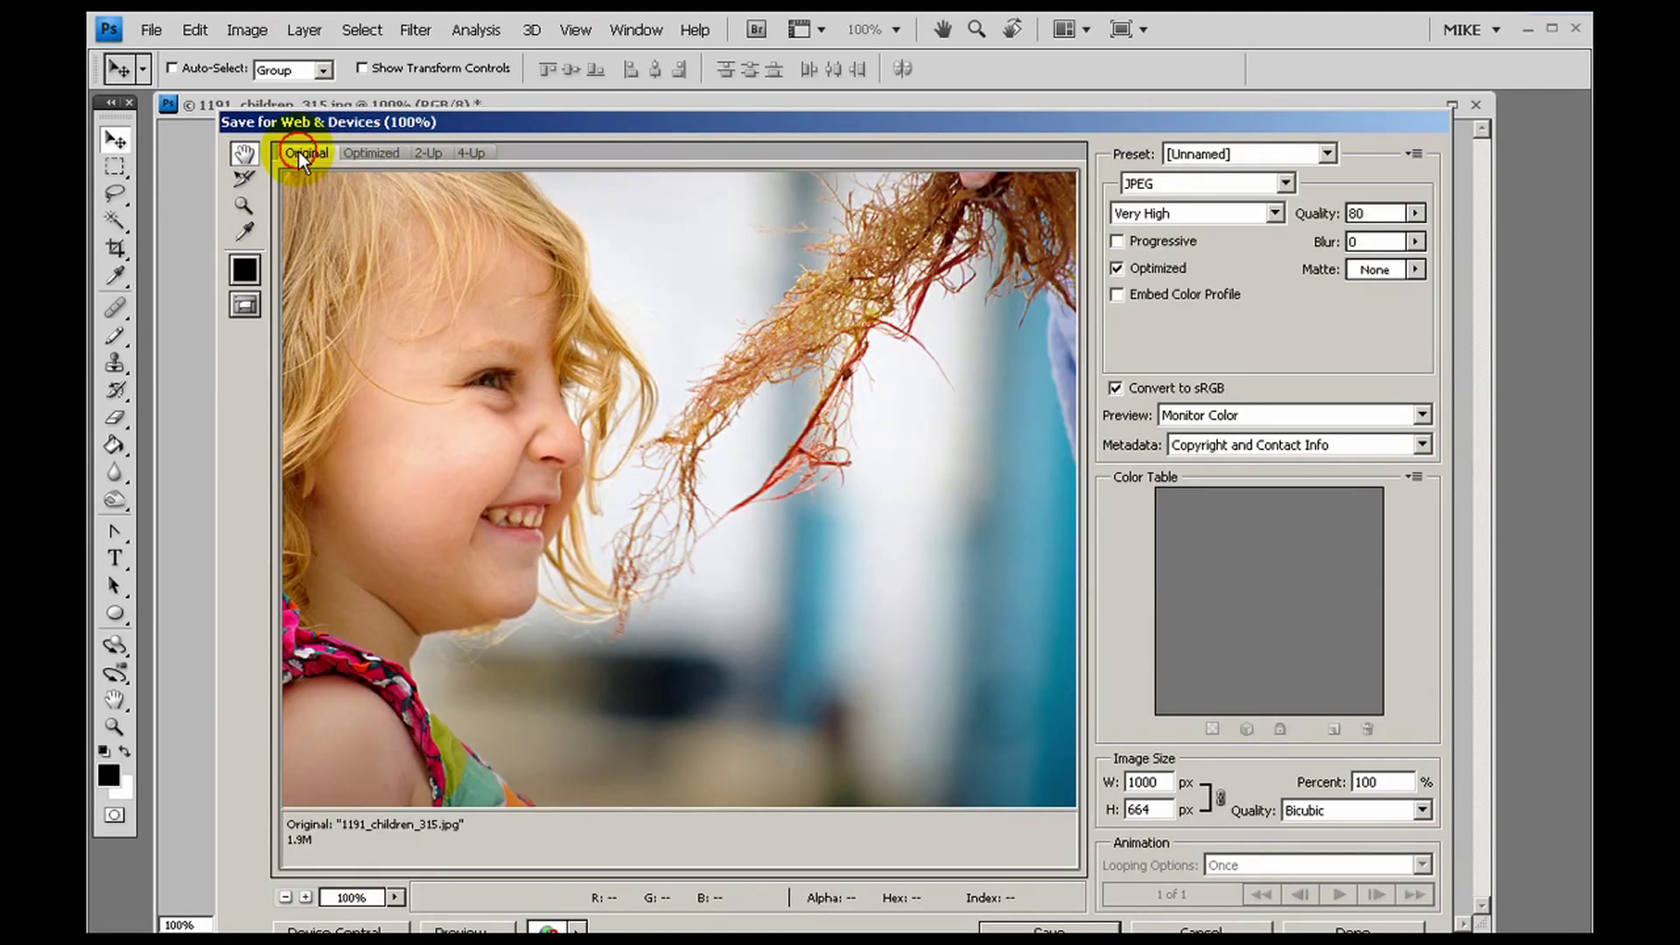
left_click(434, 155)
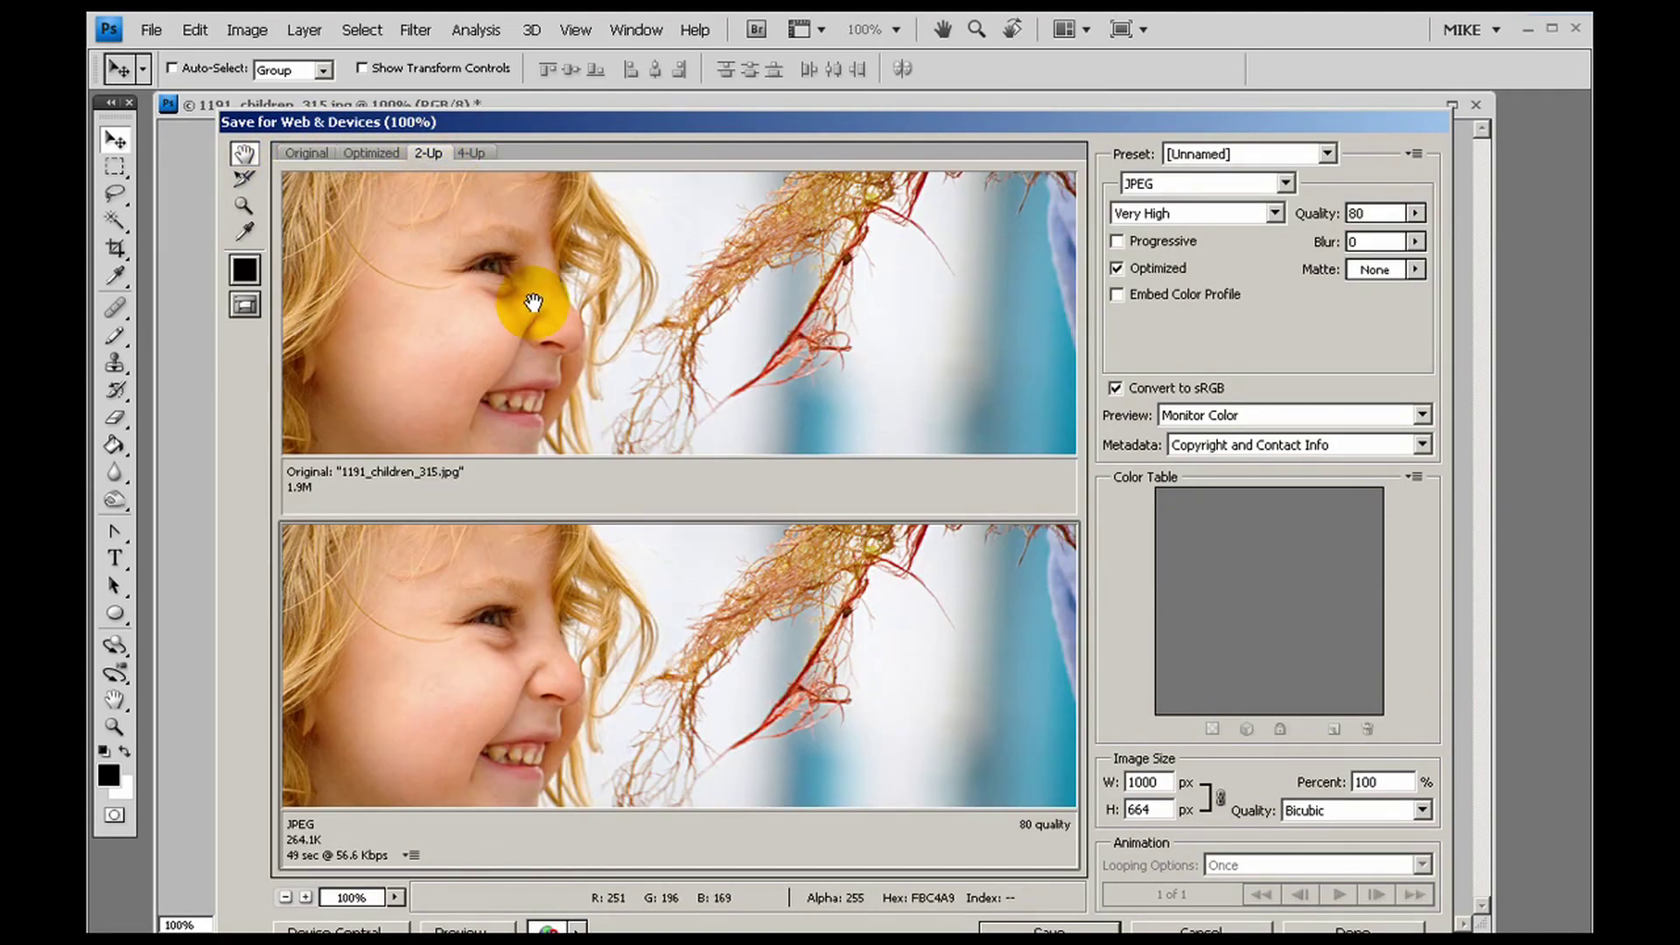
left_click(506, 312)
left_click(501, 702)
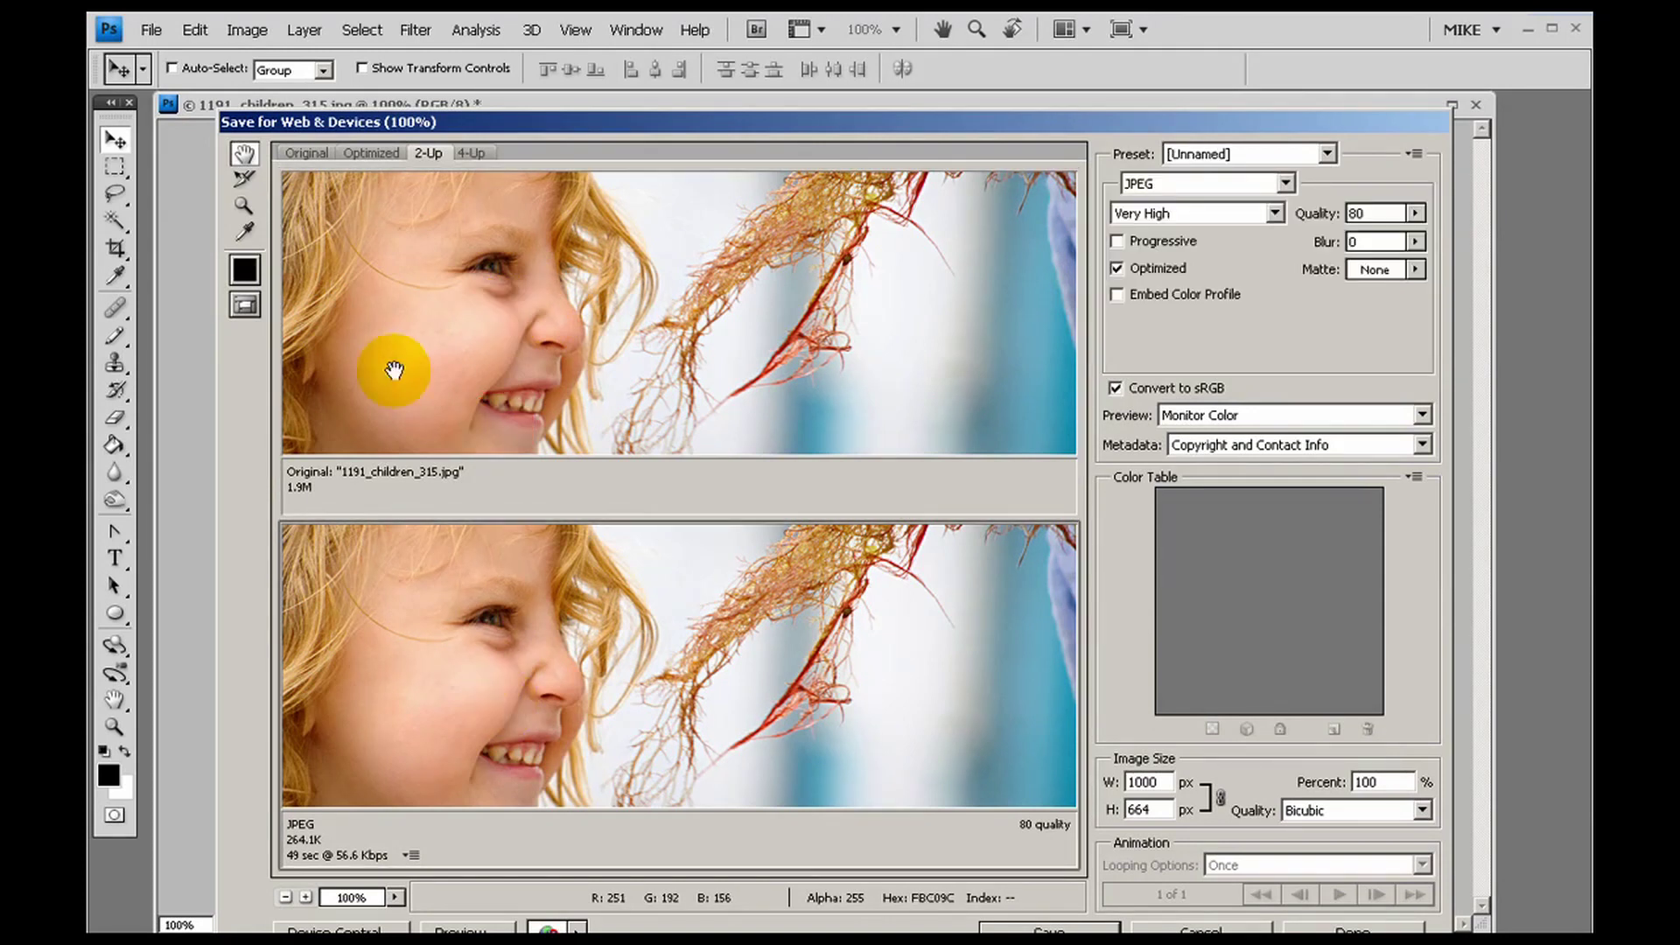
left_click(471, 152)
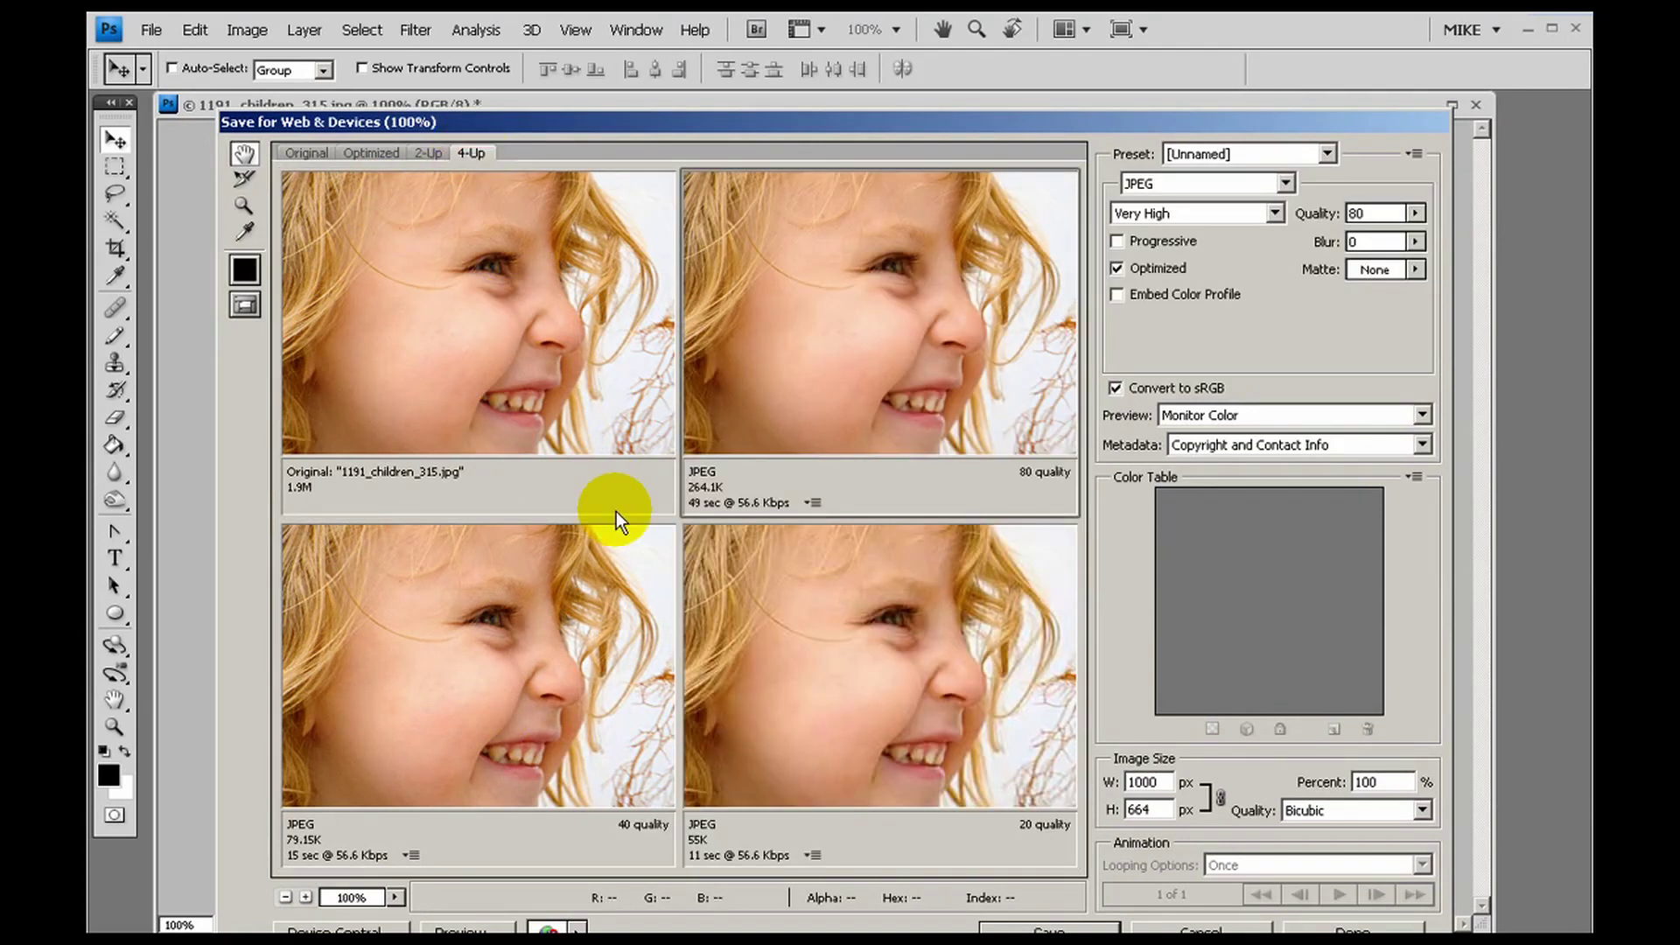
Select the 80-quality version in the 4-Up comparison and choose JPEG as its file format
left_click(459, 256)
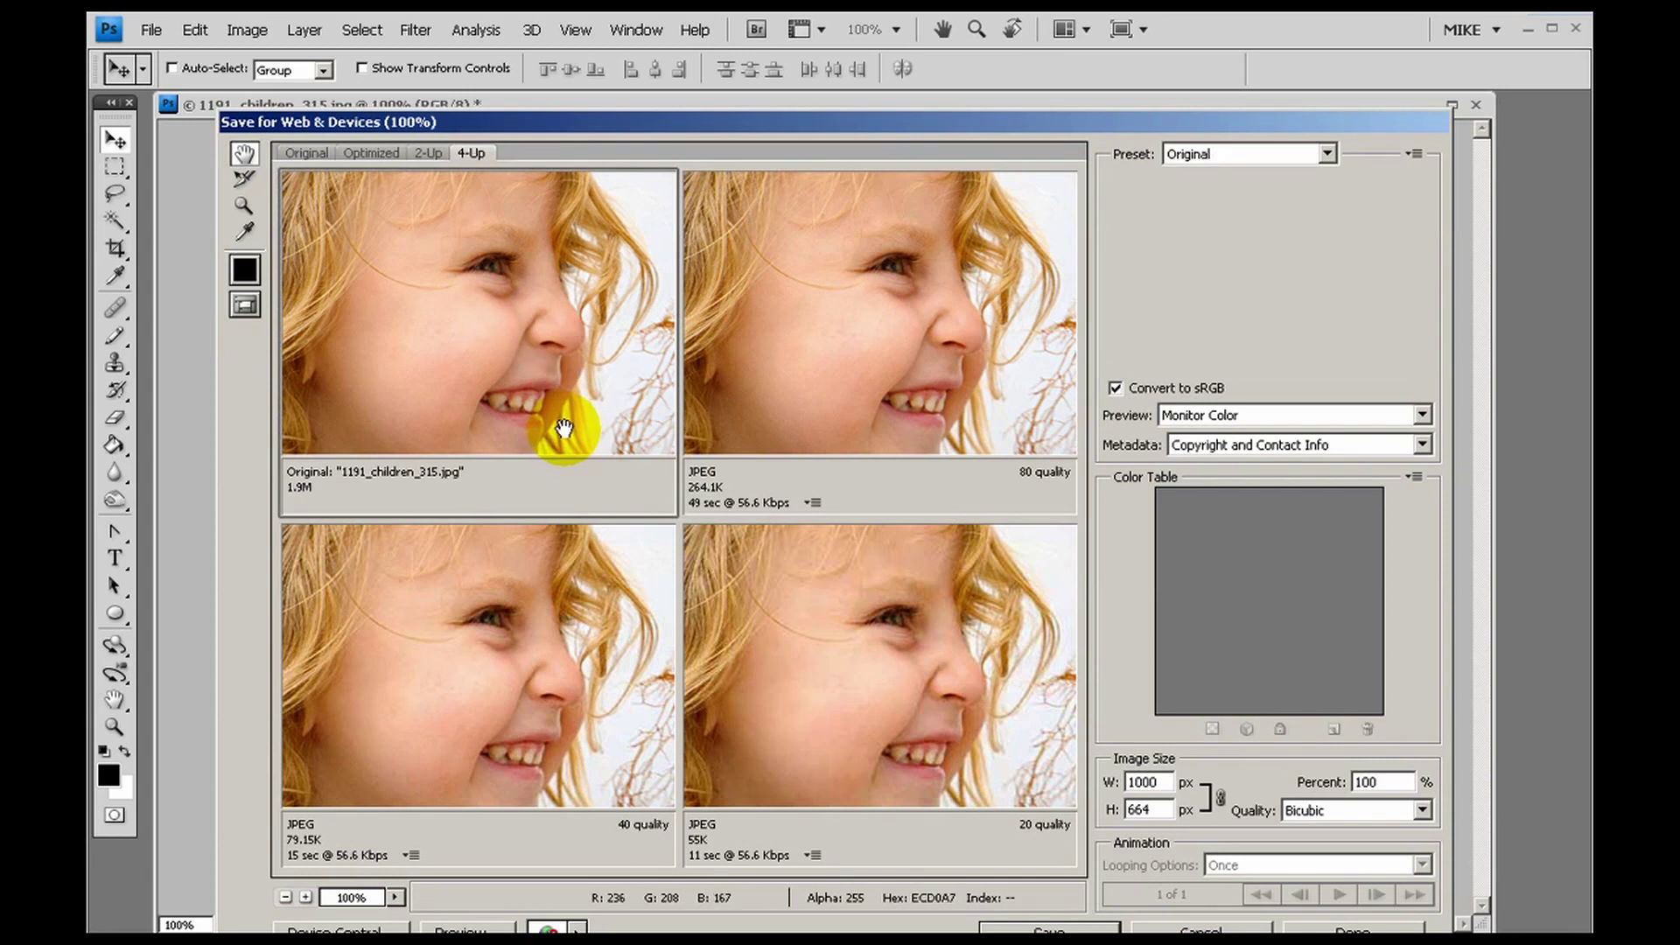
left_click(1004, 329)
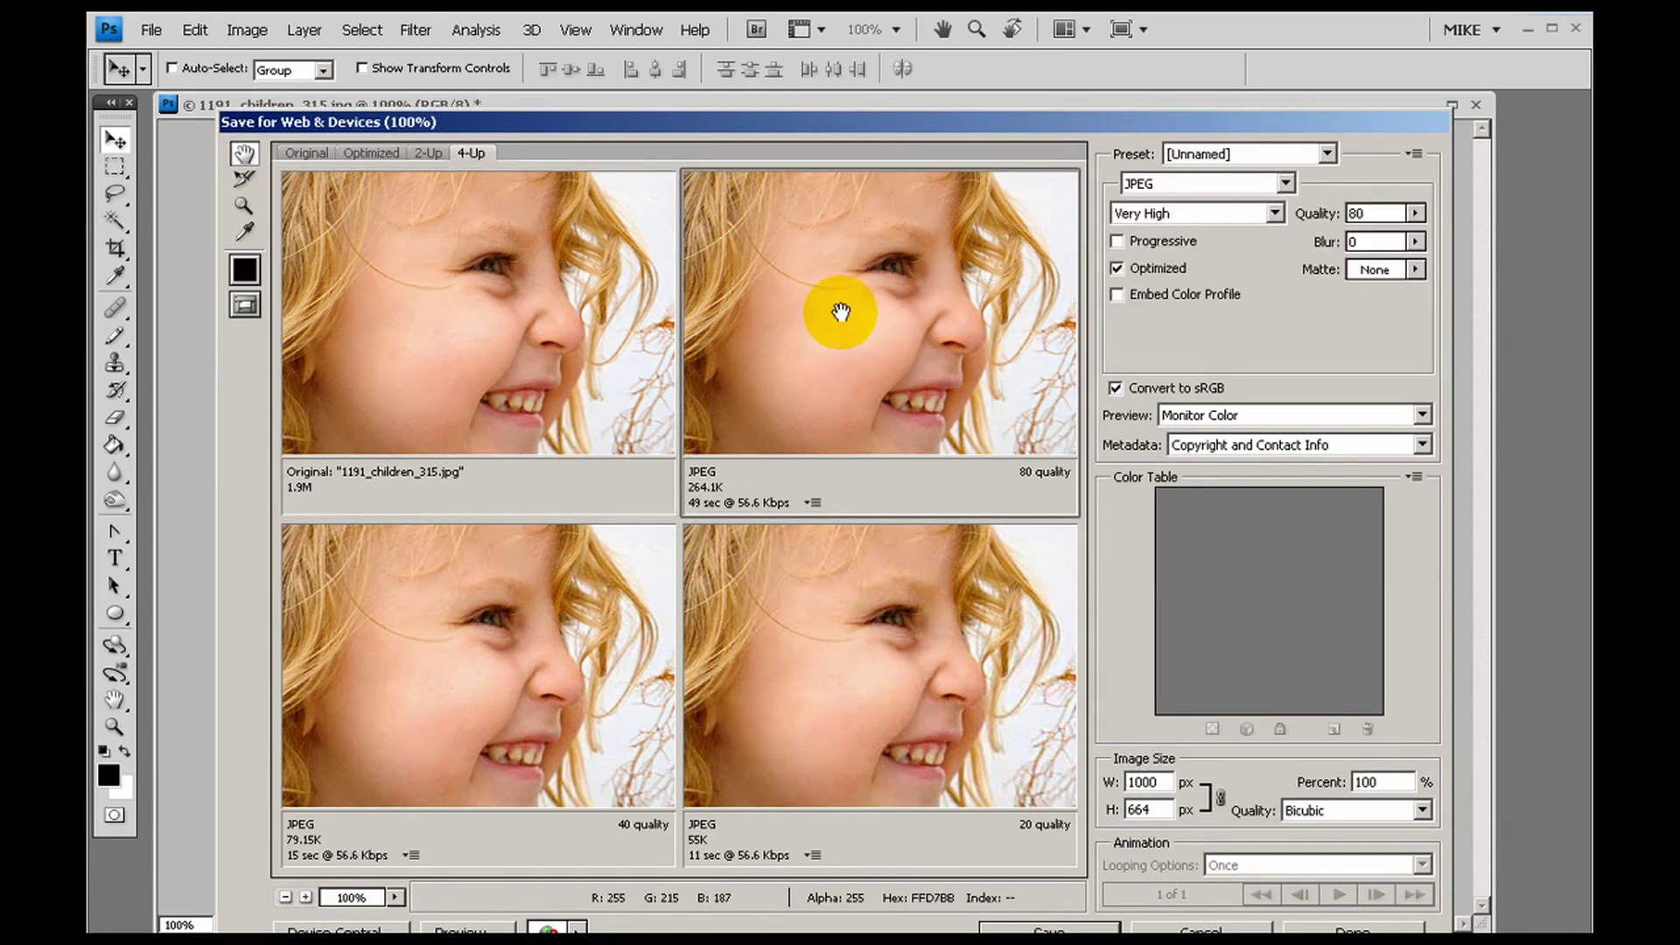
left_click(1286, 184)
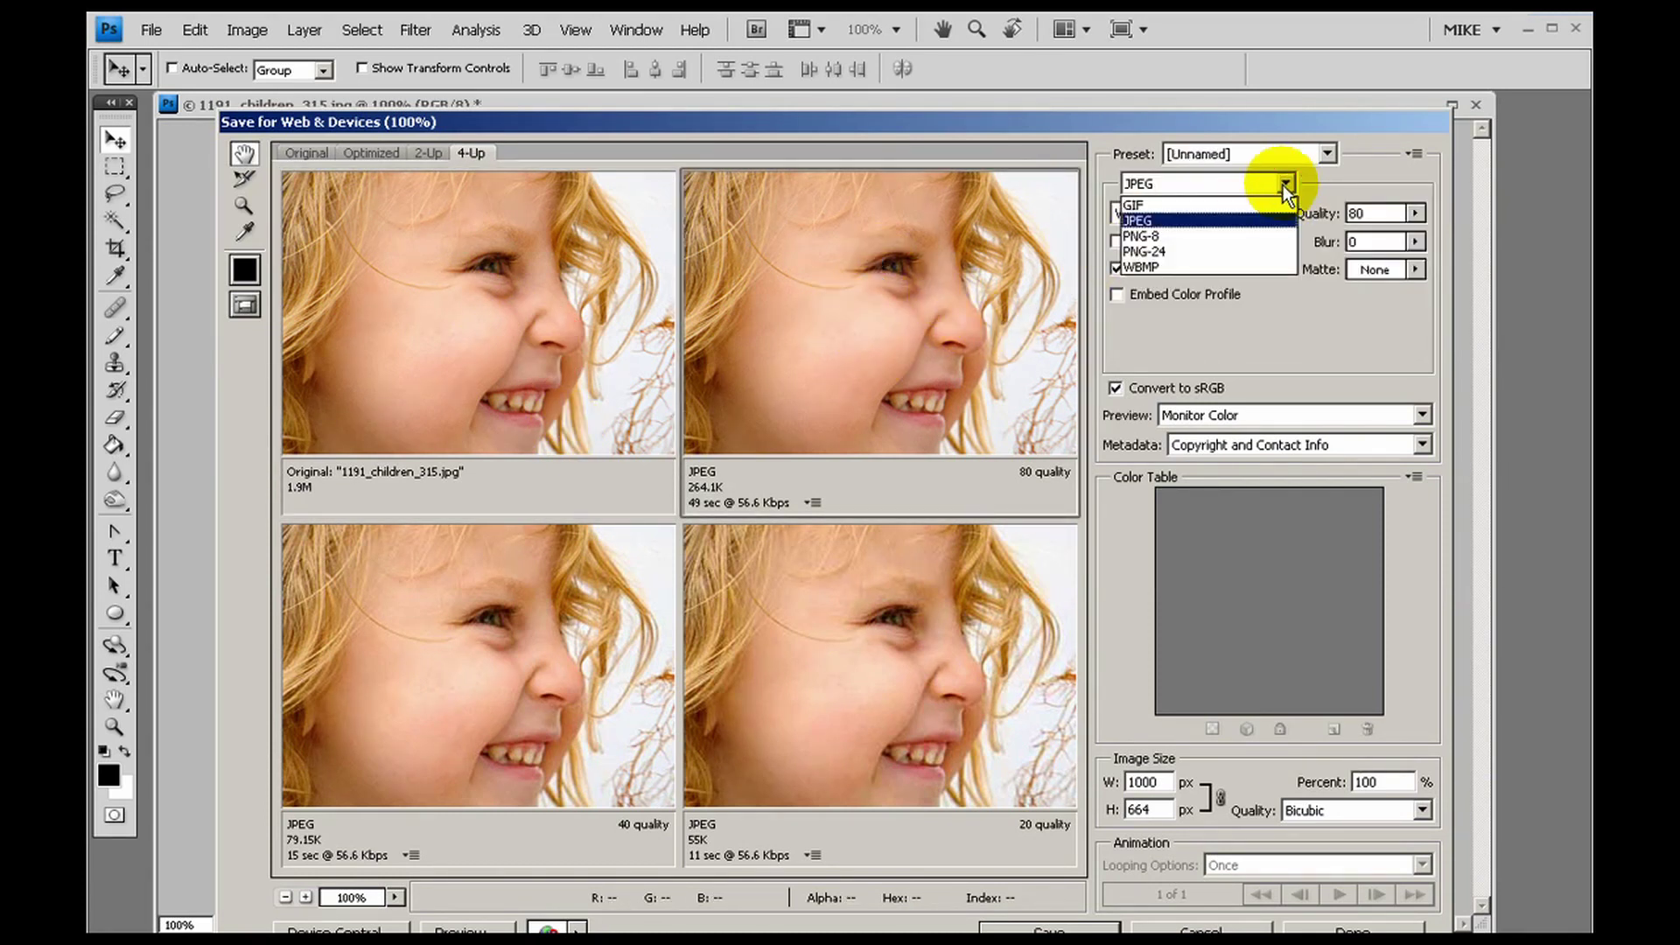
left_click(1247, 220)
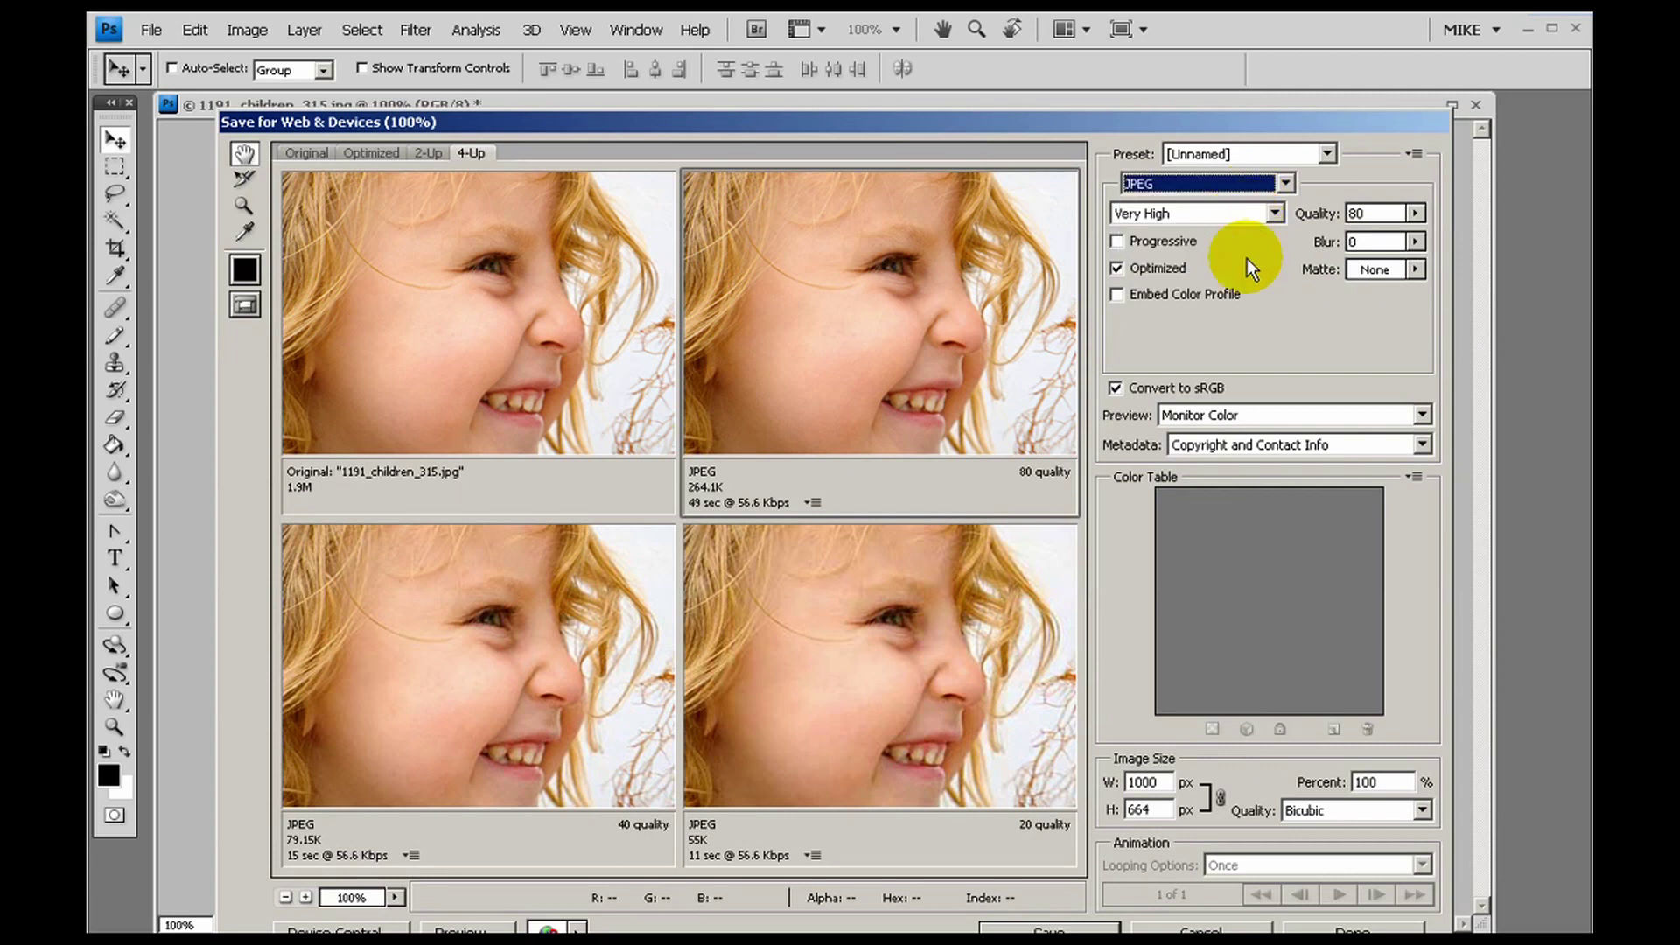
Set the 80-quality JPEG version in the 4-Up comparison to Maximum and the 40-quality version to Very High
left_click(1276, 211)
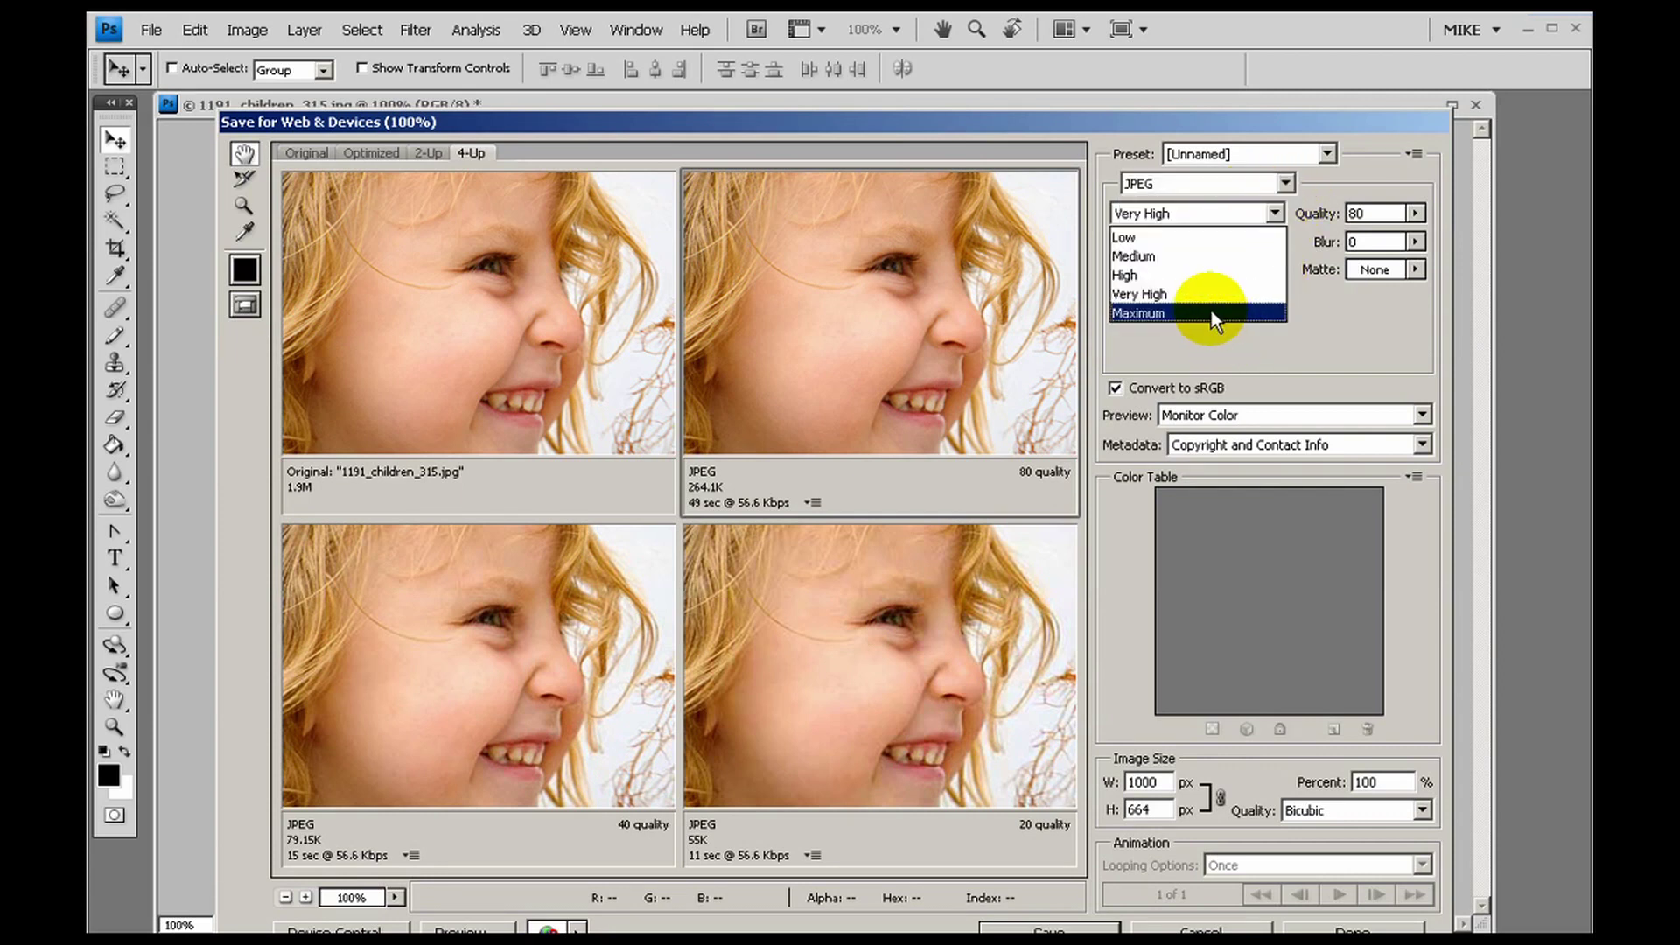
left_click(1211, 311)
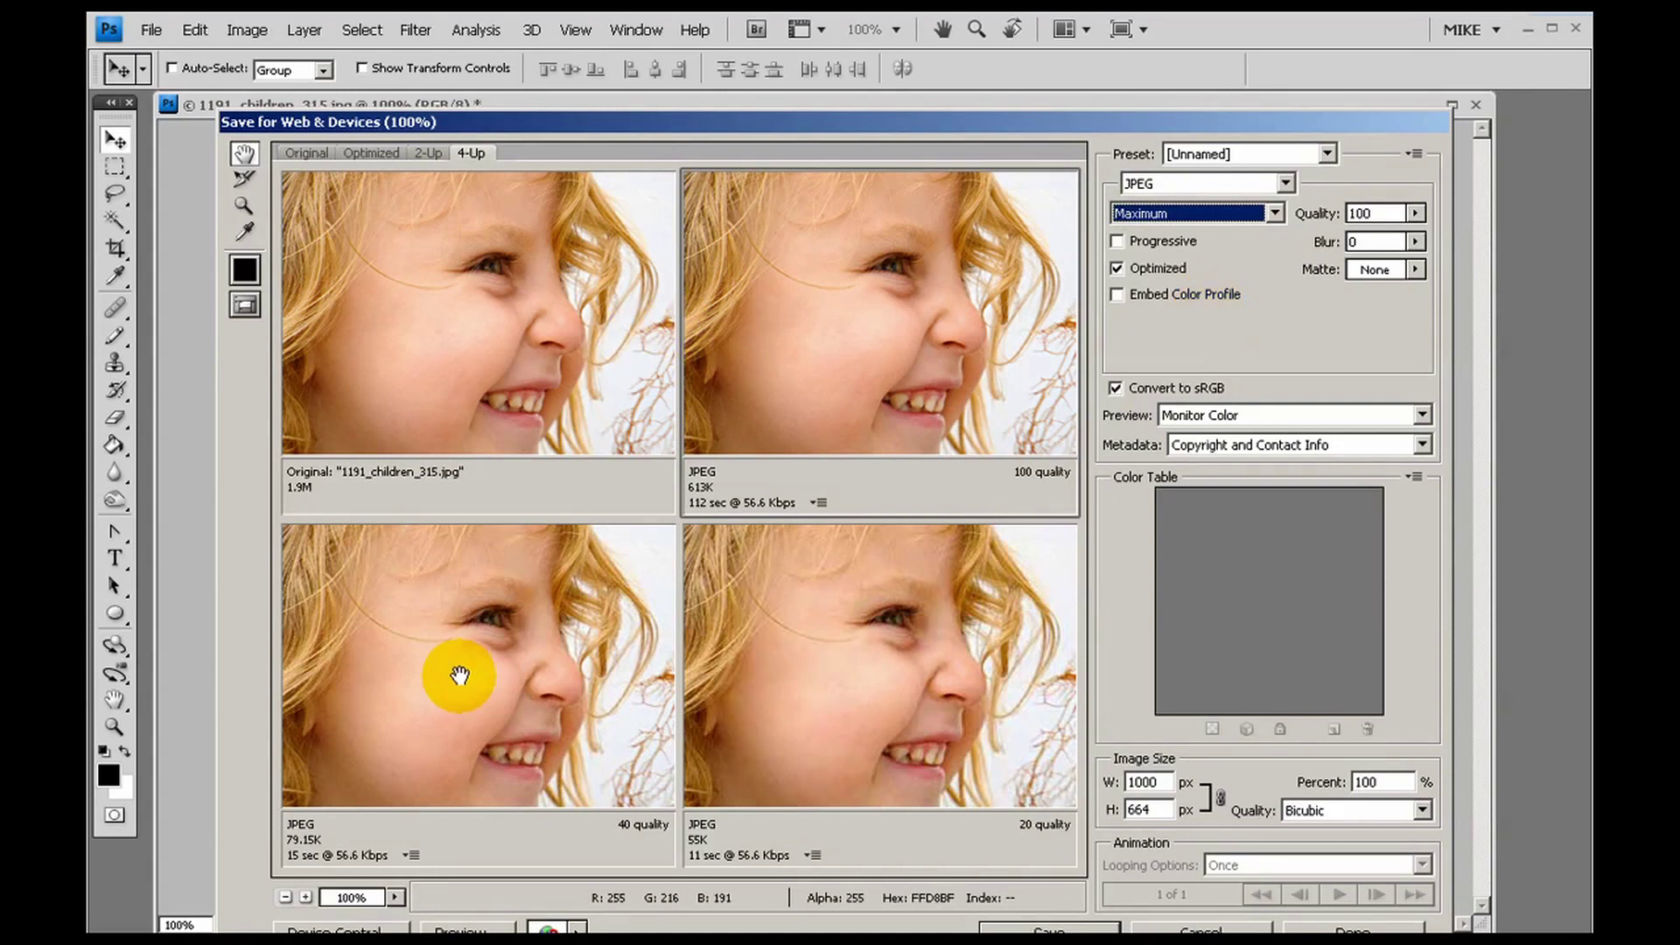
left_click(459, 674)
left_click(1276, 212)
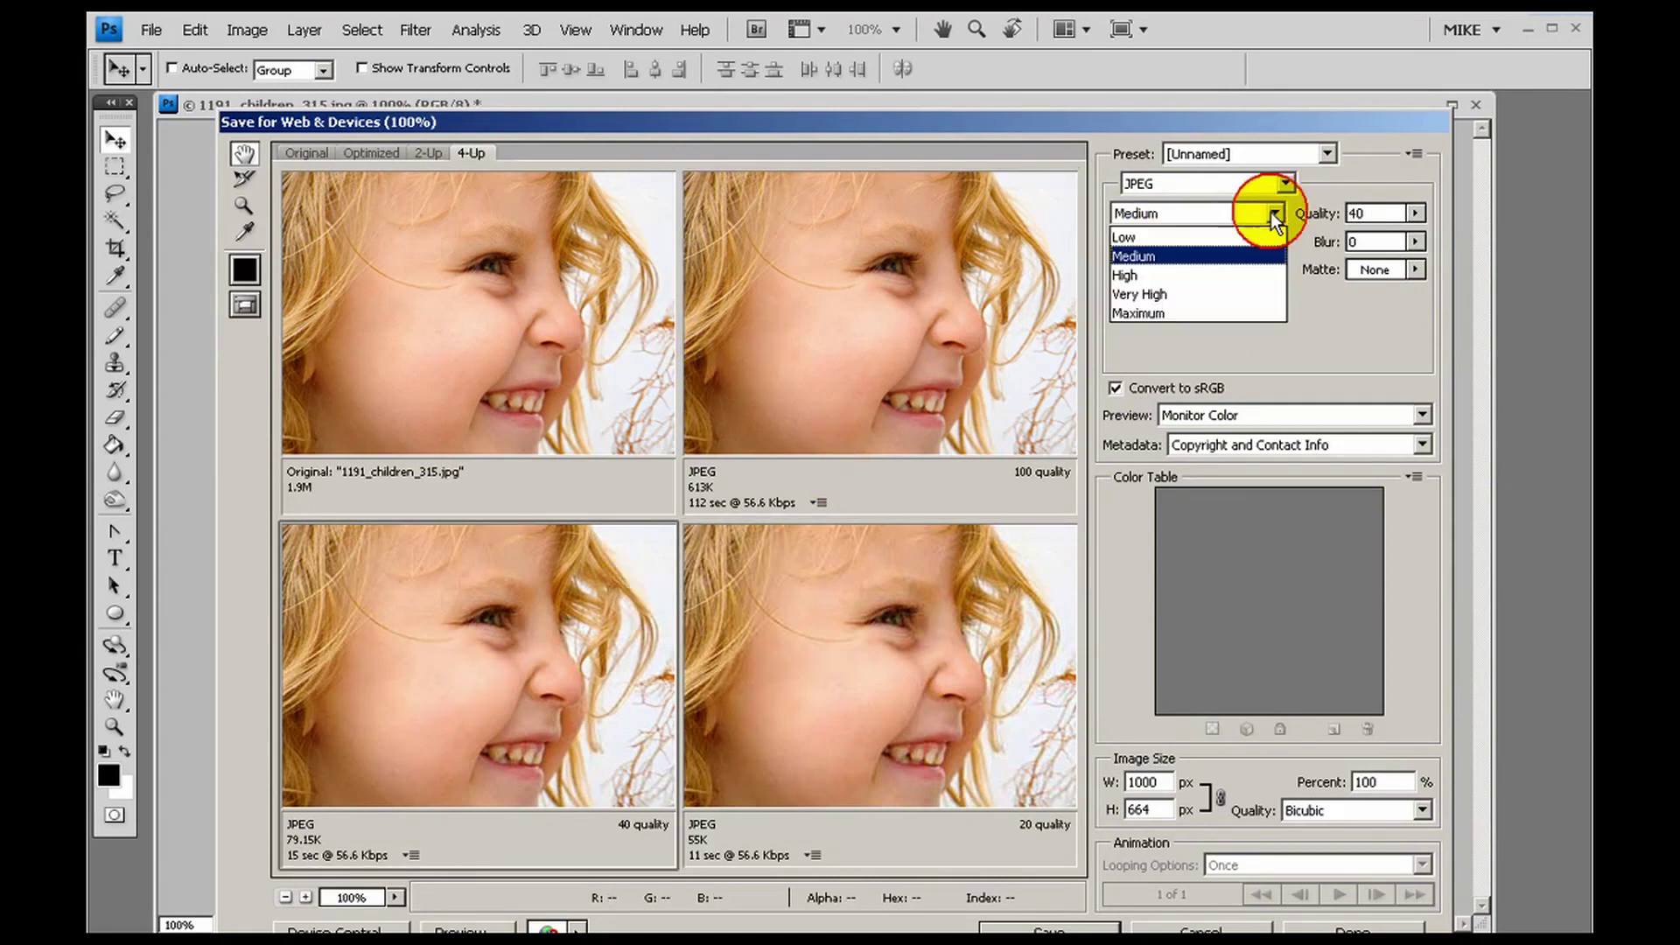
left_click(1241, 296)
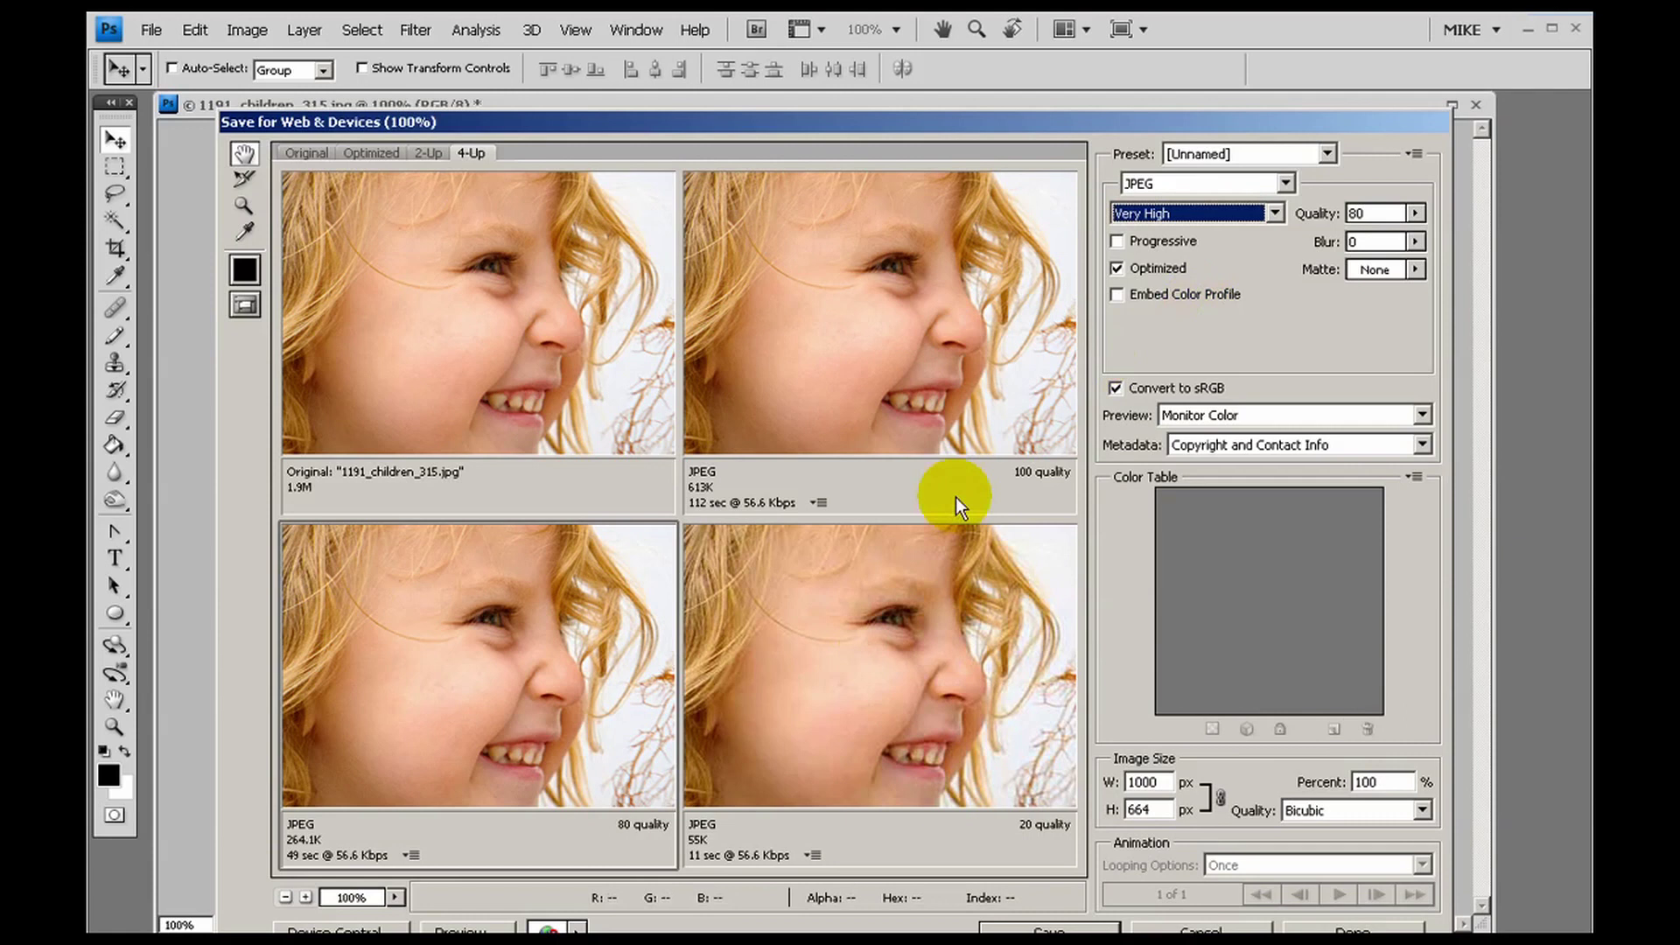
Compare the file size and image quality of the low-quality, original, maximum-quality and very-high-quality versions
left_click(882, 666)
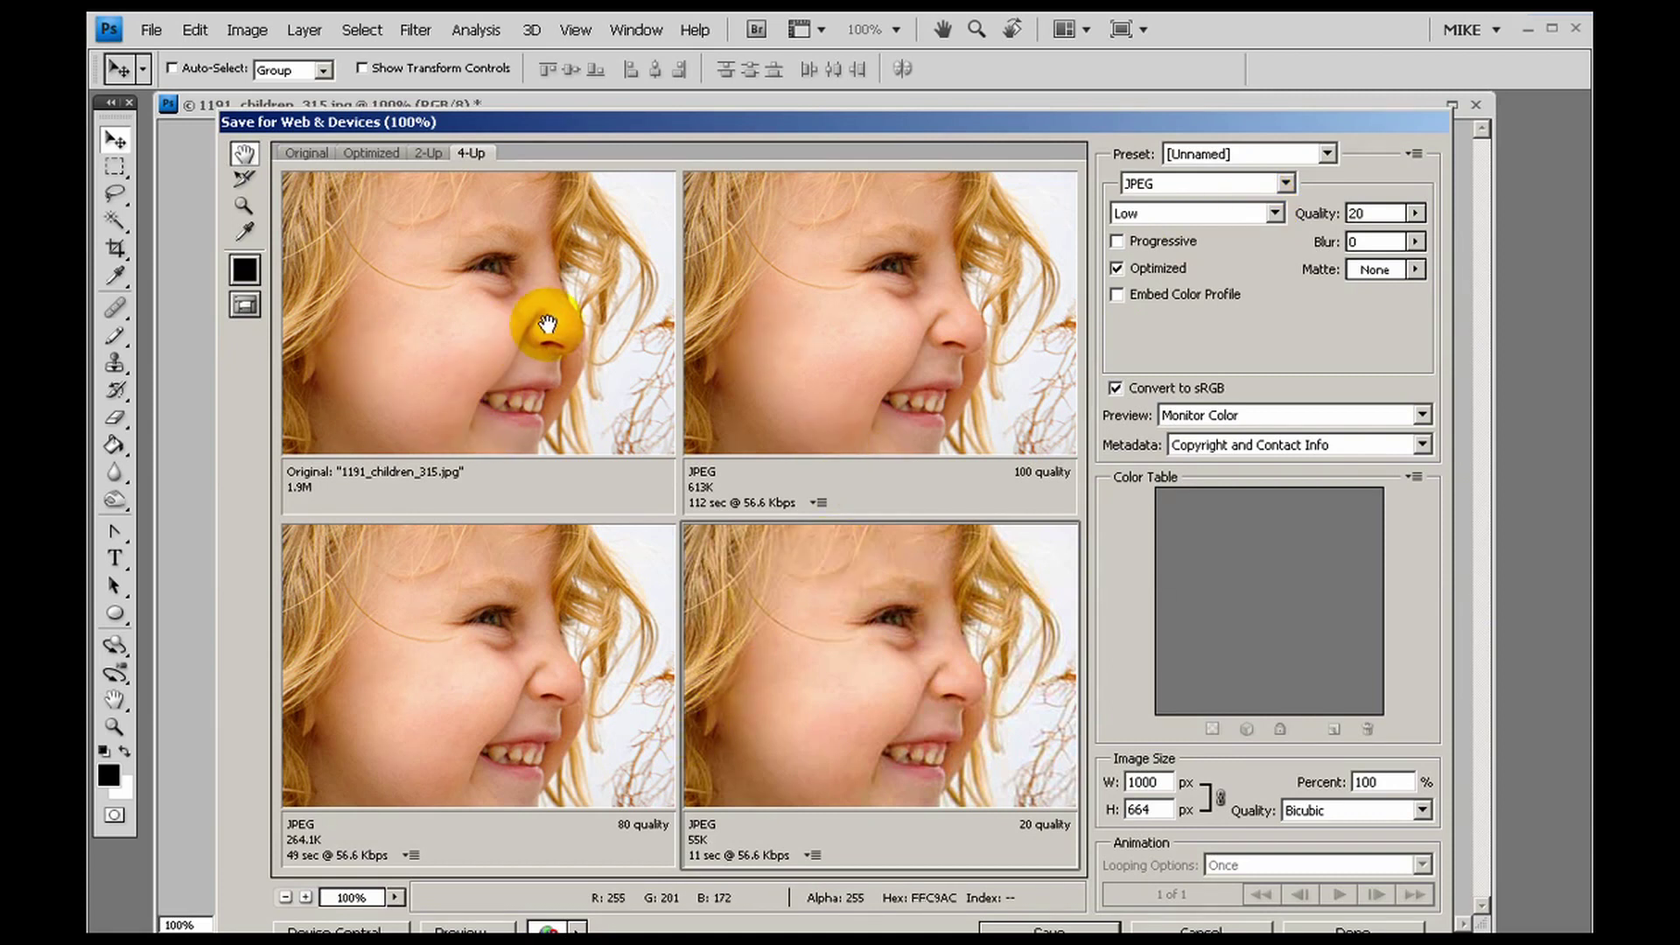
left_click(530, 327)
left_click(842, 314)
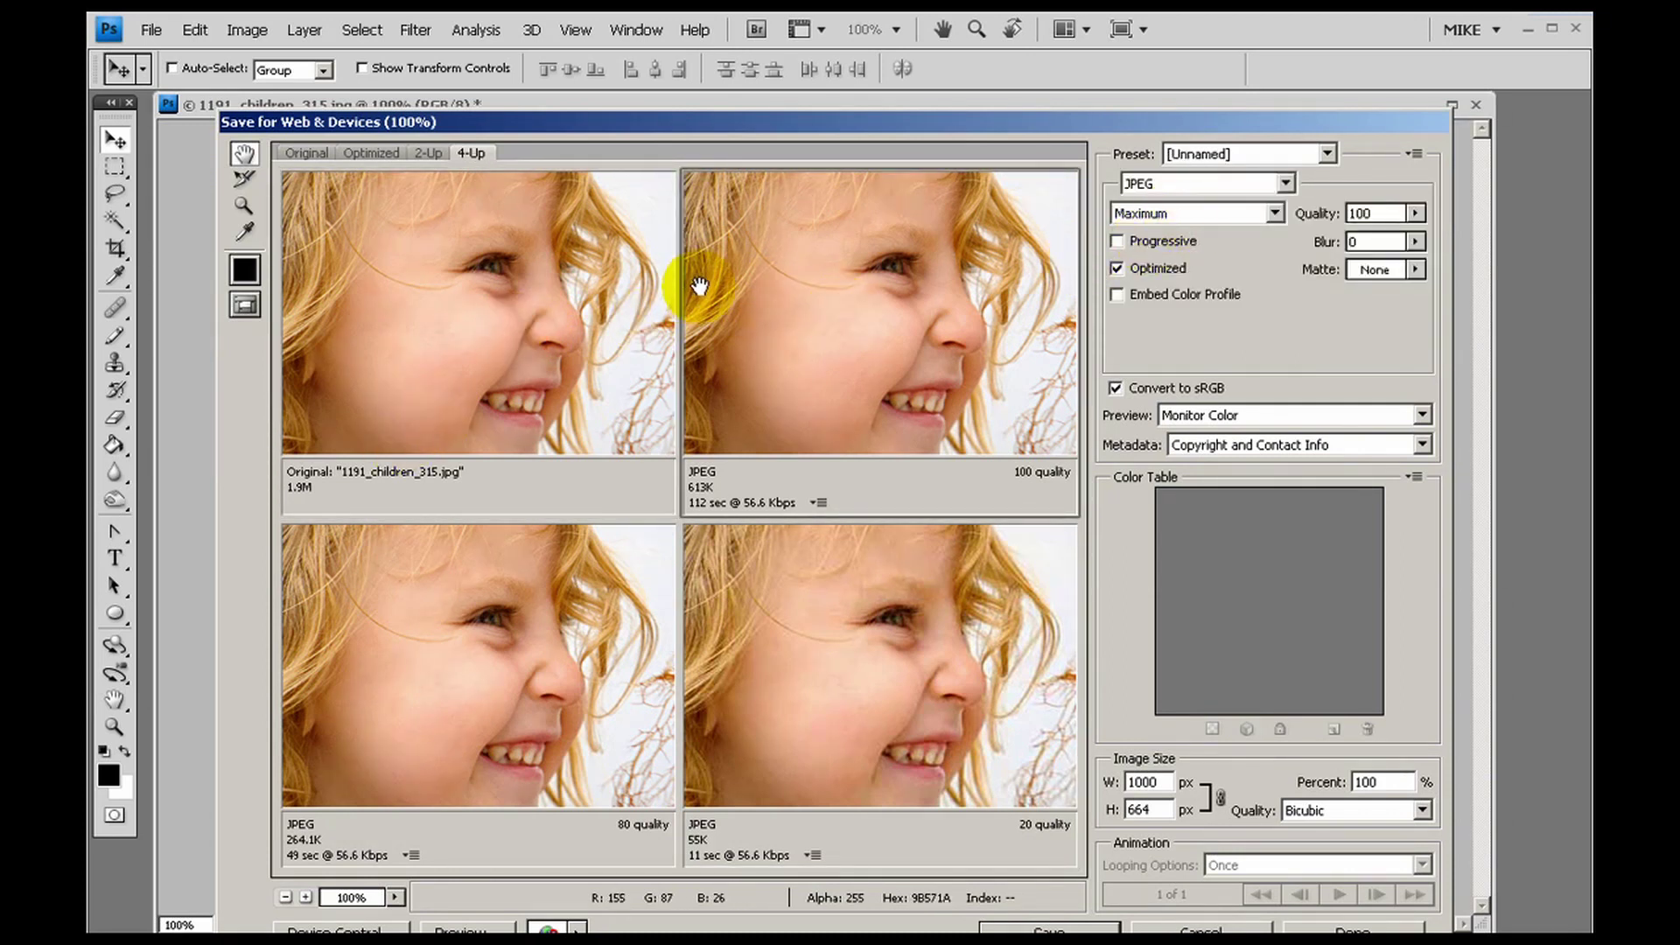
left_click(469, 329)
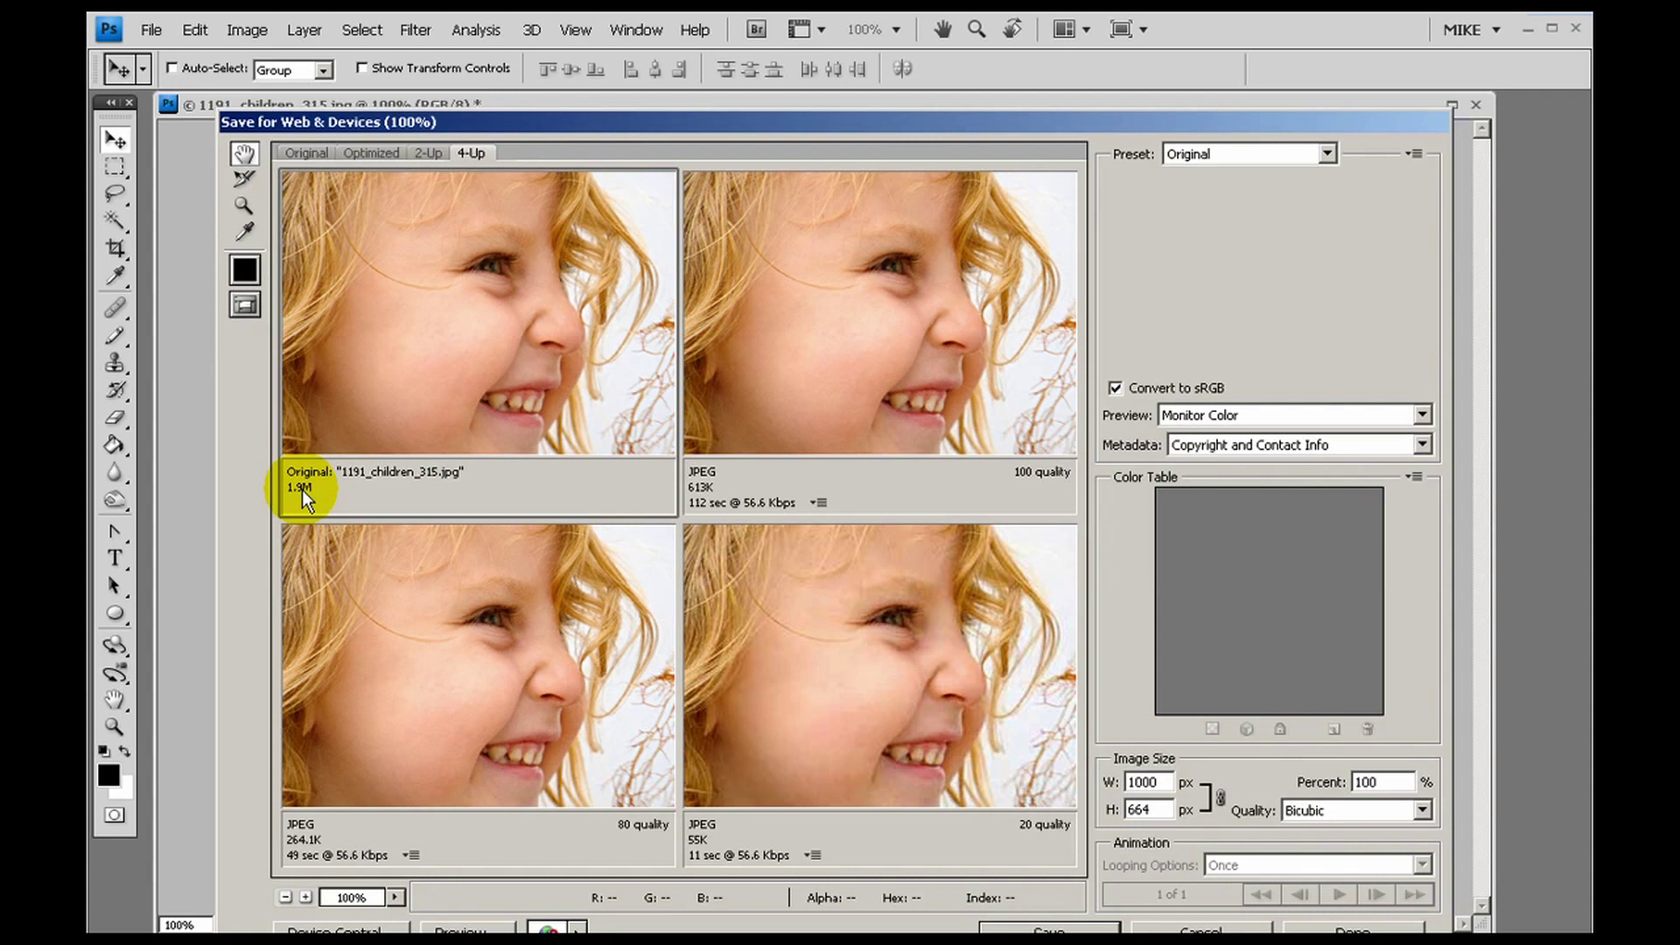
left_click(866, 337)
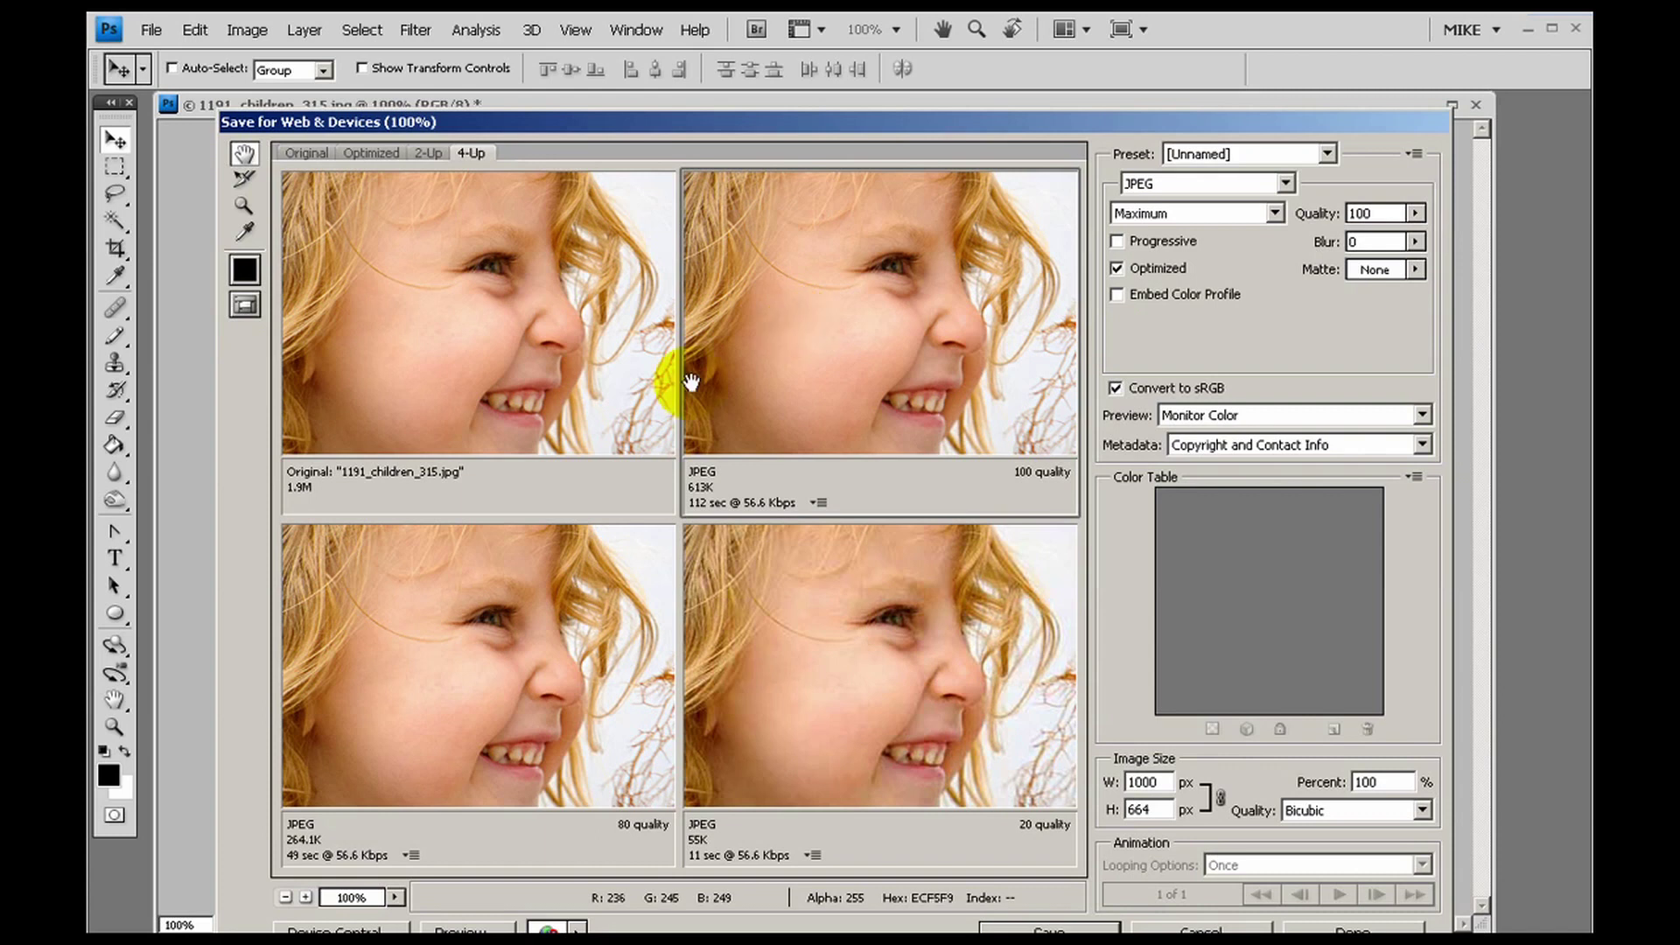
left_click(376, 670)
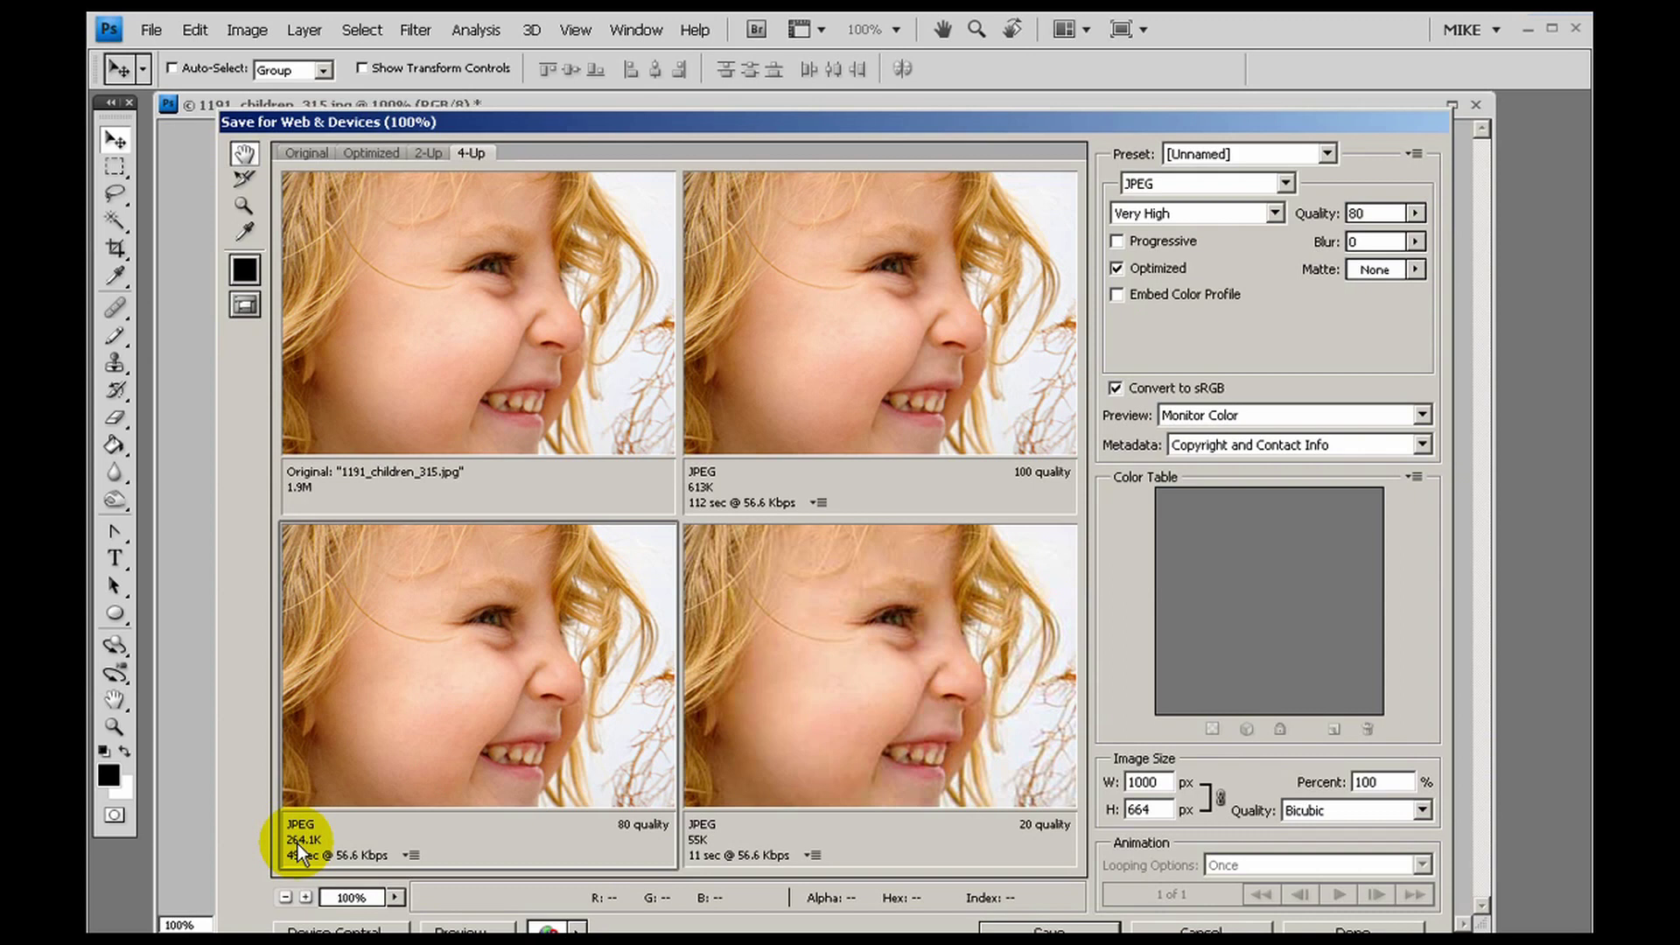
Examine the 20-quality version around the branches and the girl's face against the other previews
left_click(889, 648)
left_click_drag(919, 686, 805, 716)
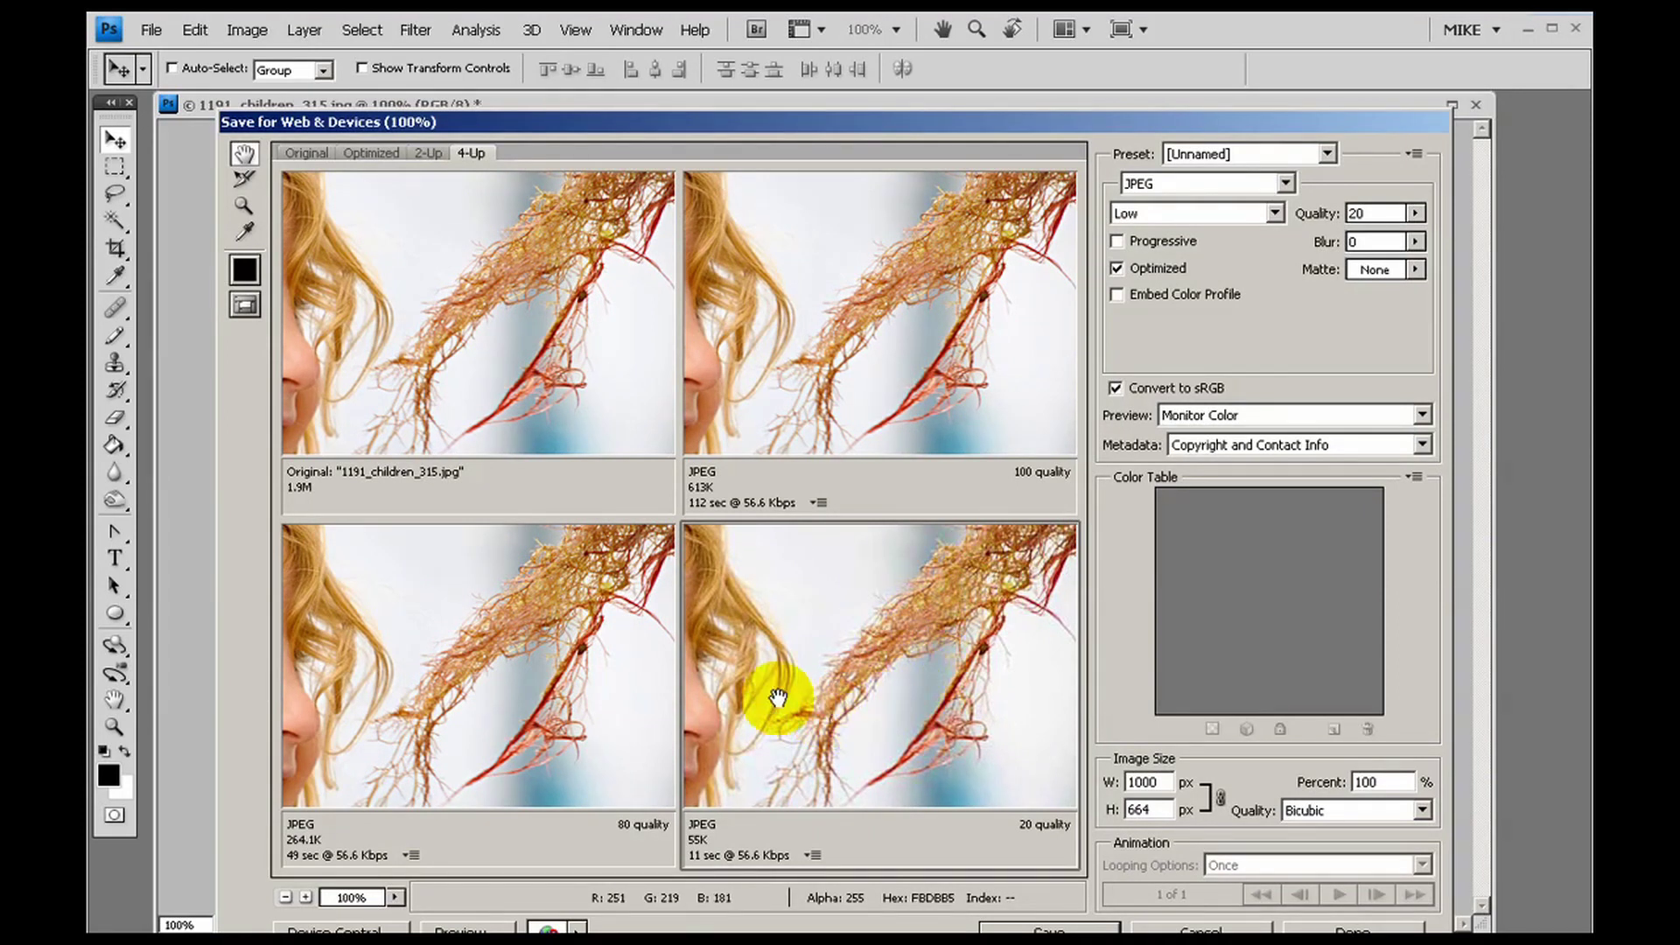
left_click_drag(769, 694, 911, 667)
left_click_drag(748, 692, 892, 682)
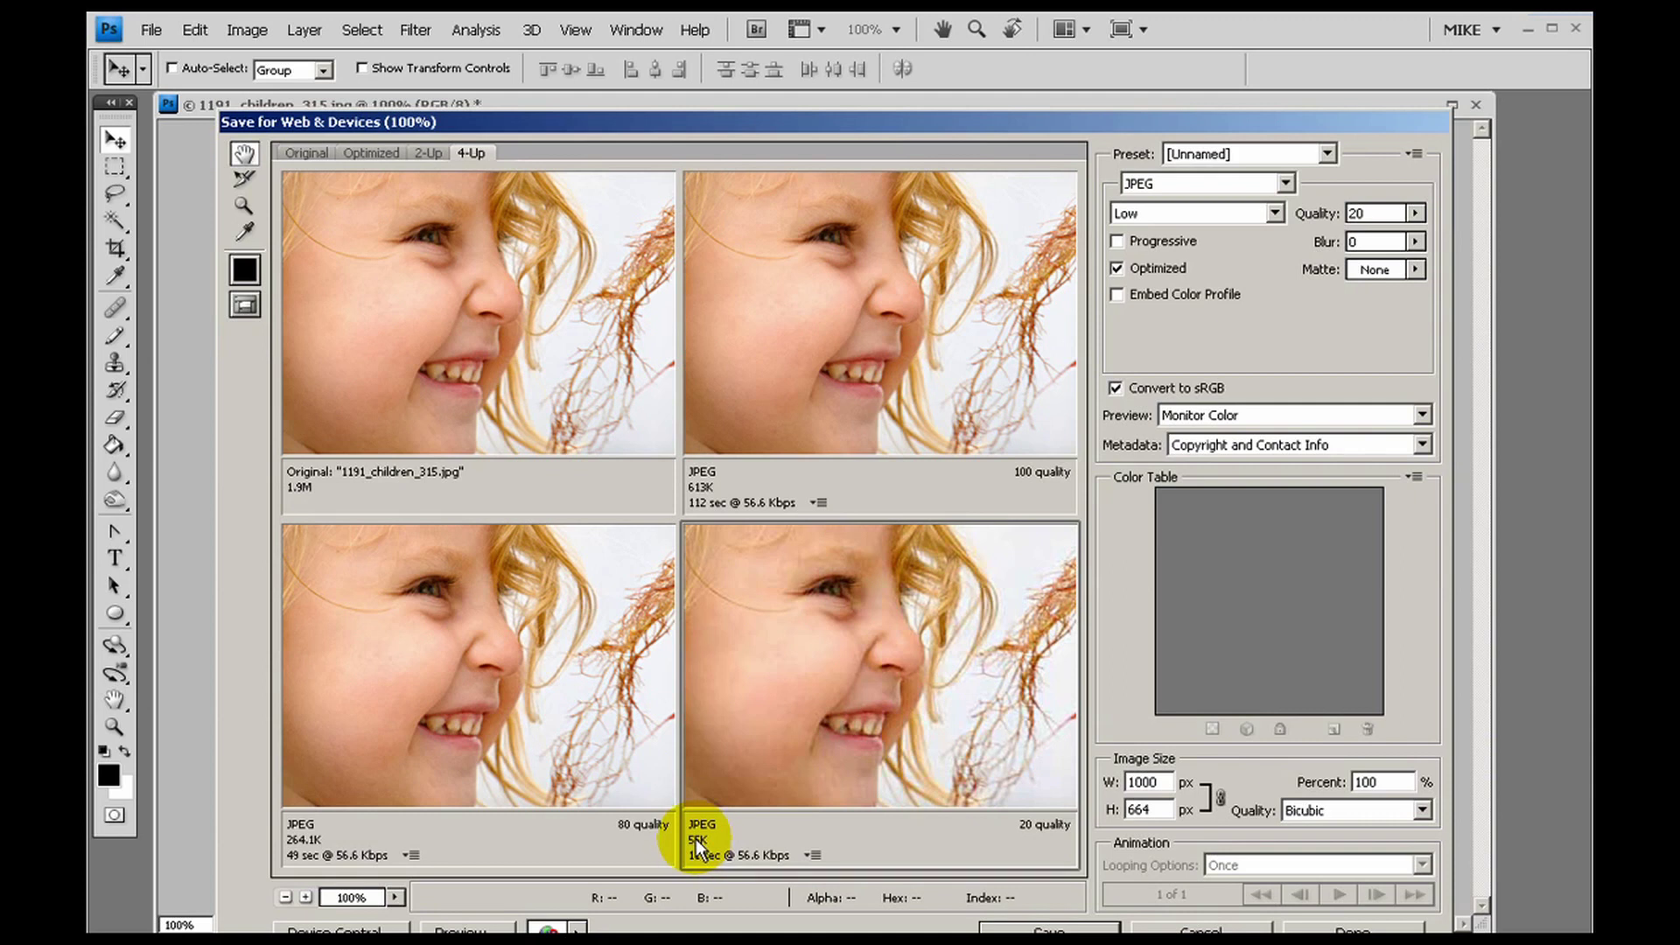
Select the 80-quality version for export and choose My Pictures inside My Documents as the save location
left_click(378, 641)
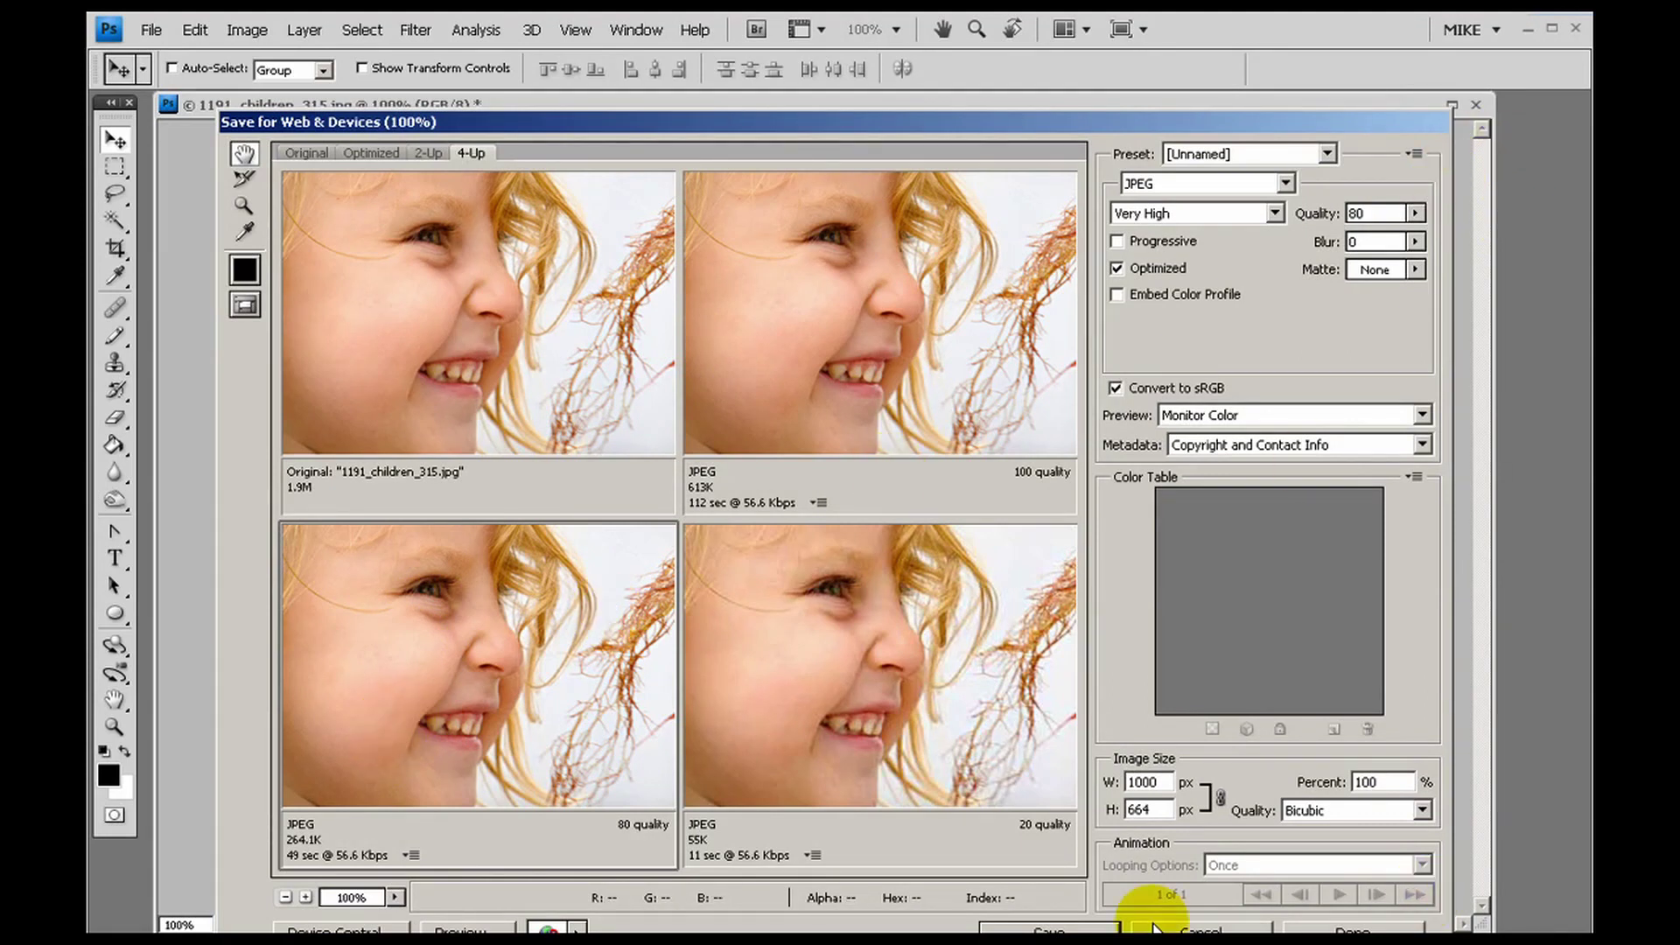
left_click(1089, 928)
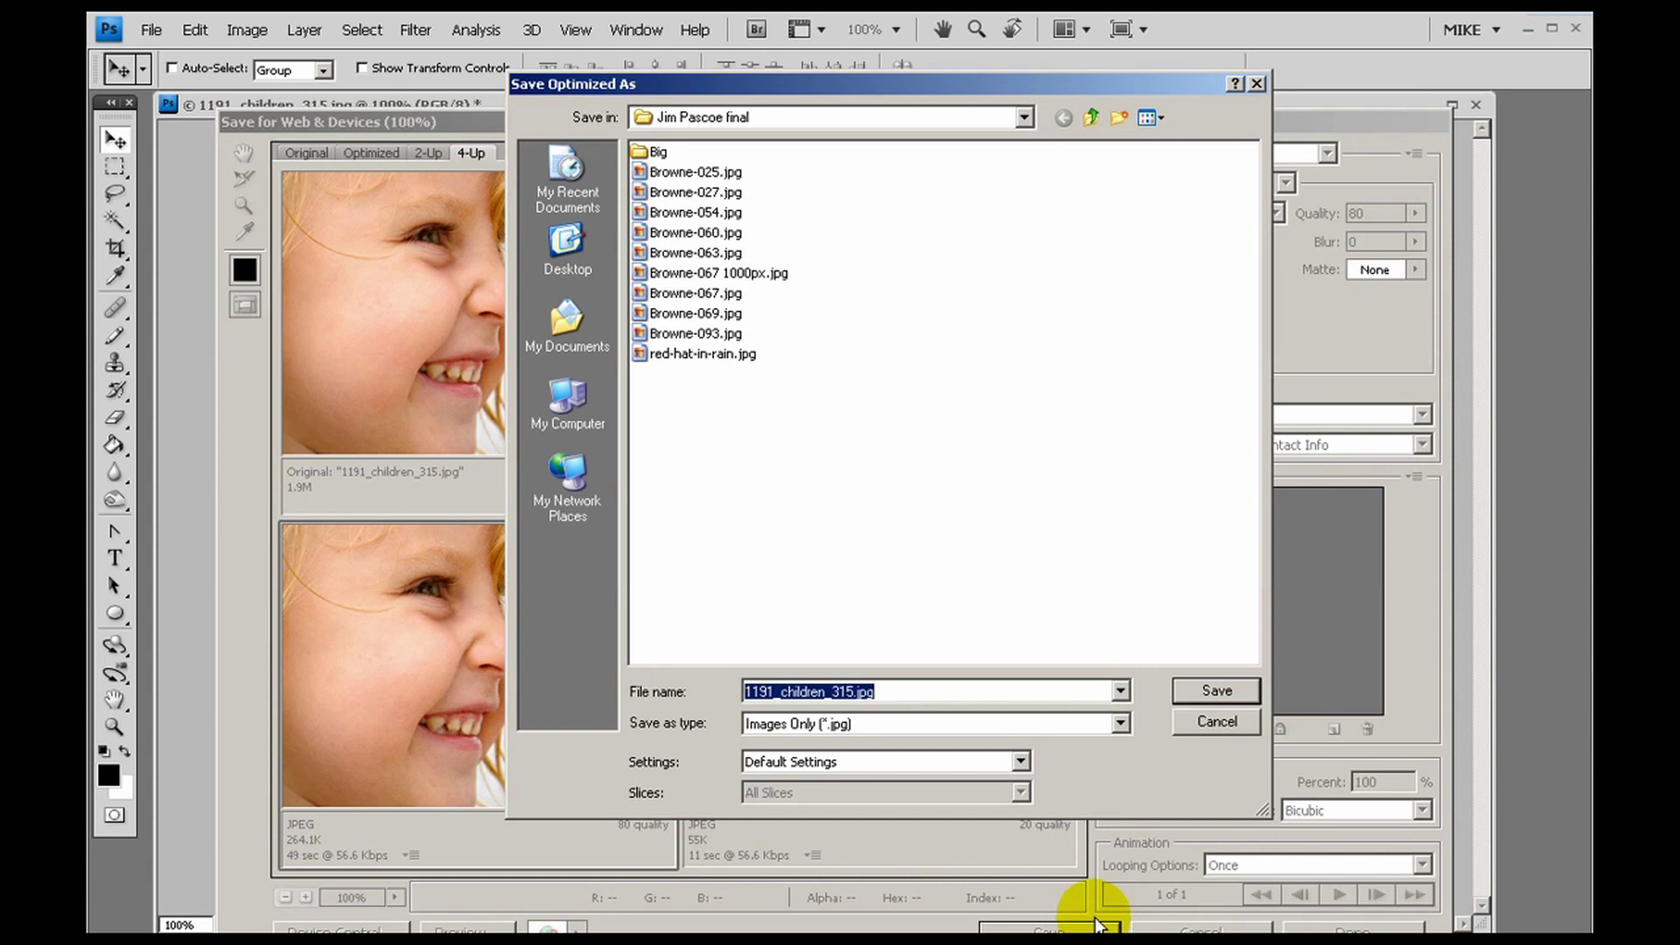
left_click(1024, 118)
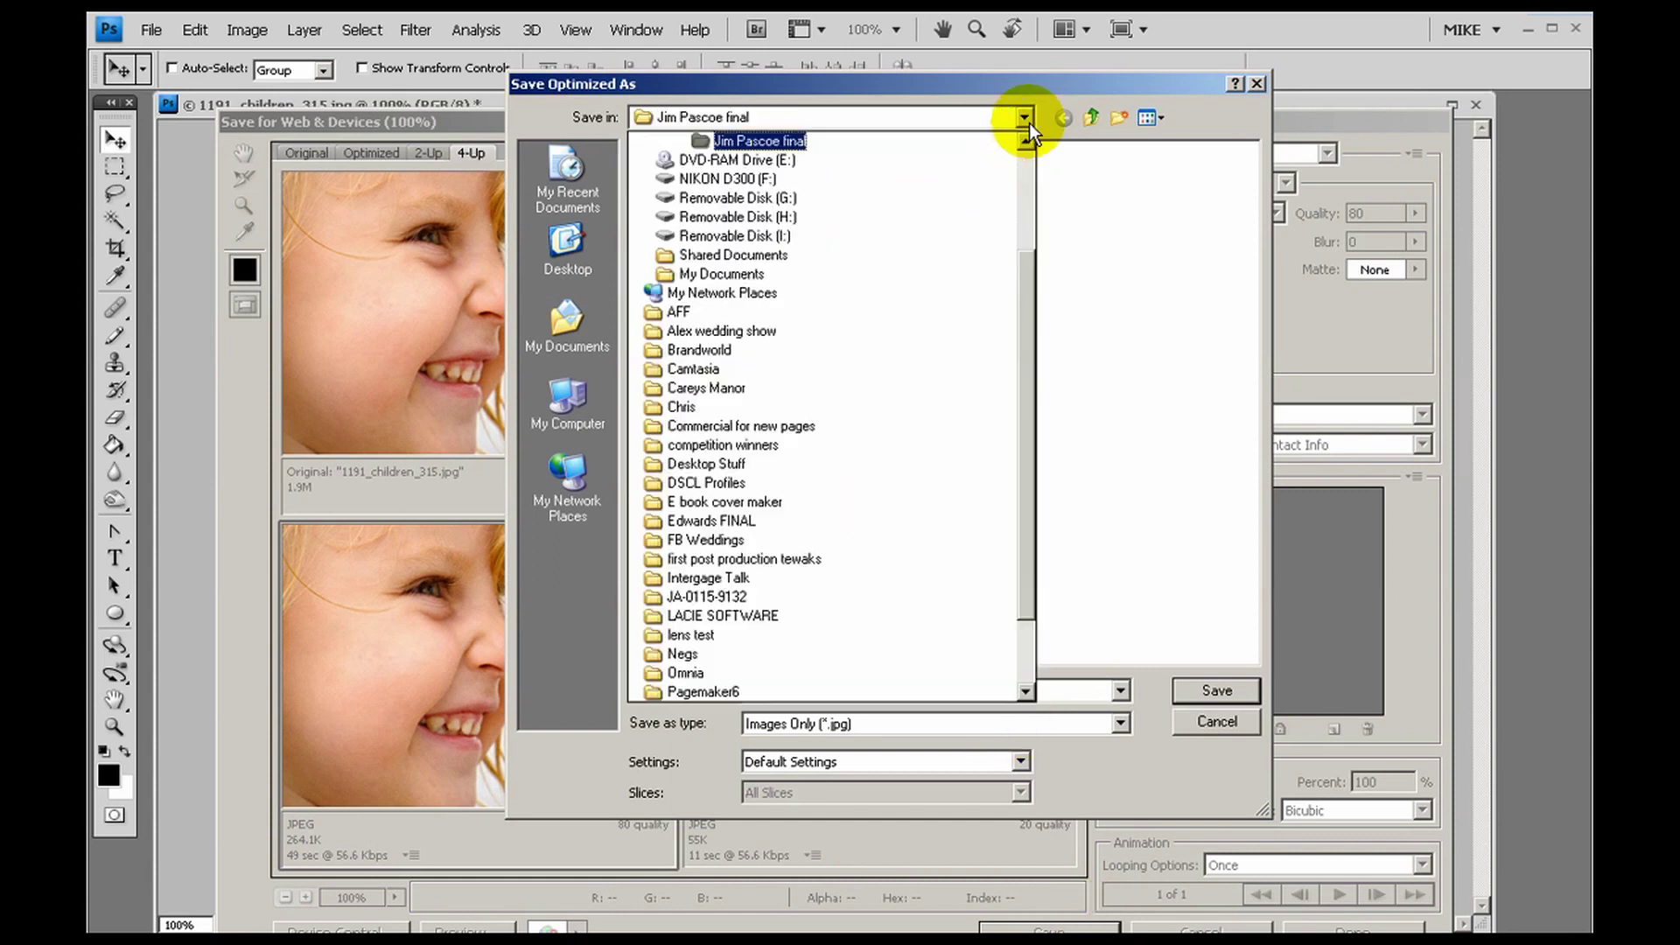
scroll(936, 381, "up", 3)
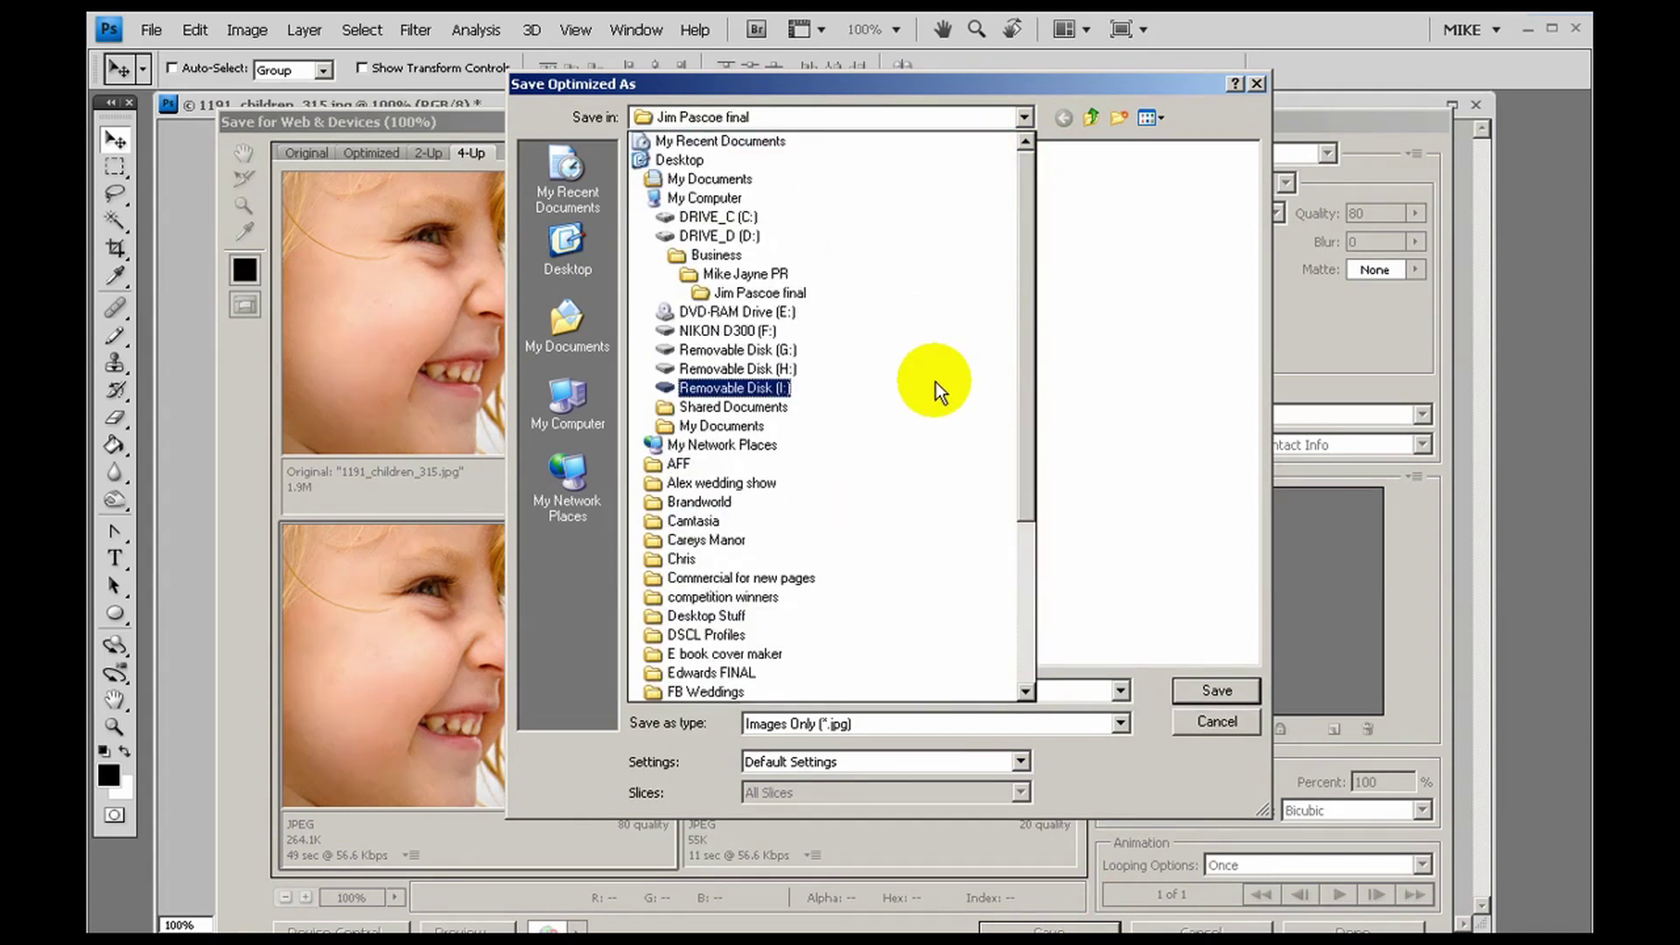
left_click(739, 178)
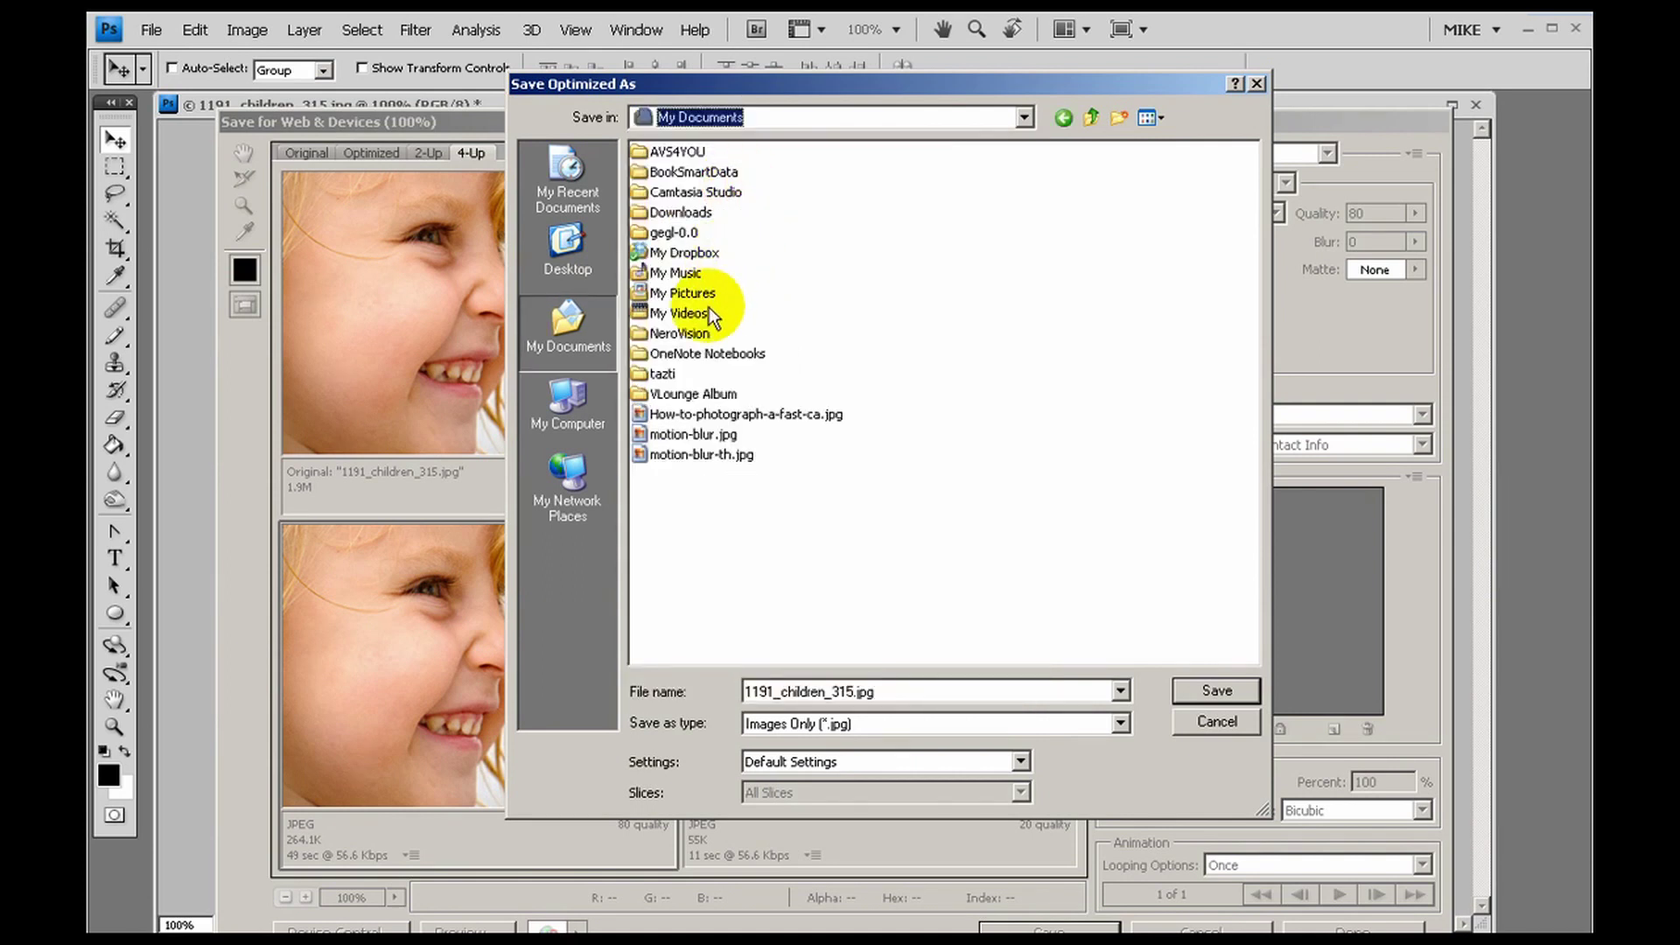
double_click(683, 294)
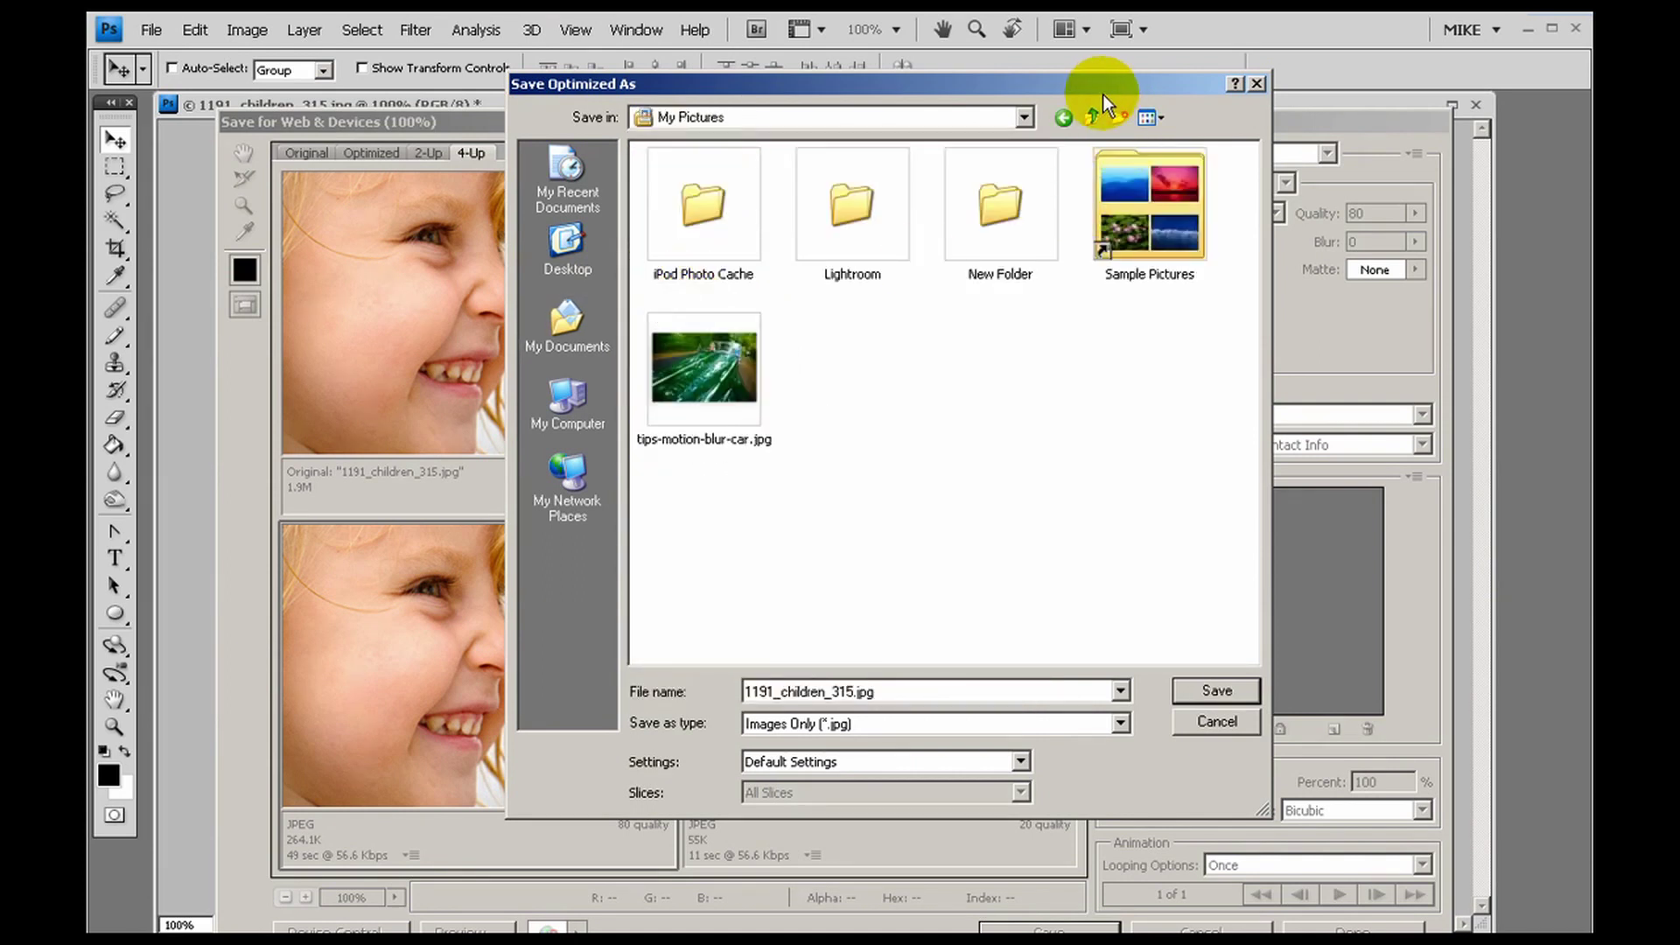
Create a new folder in My Pictures, name it with the child's first name, and save the optimized JPEG inside it
left_click(1120, 119)
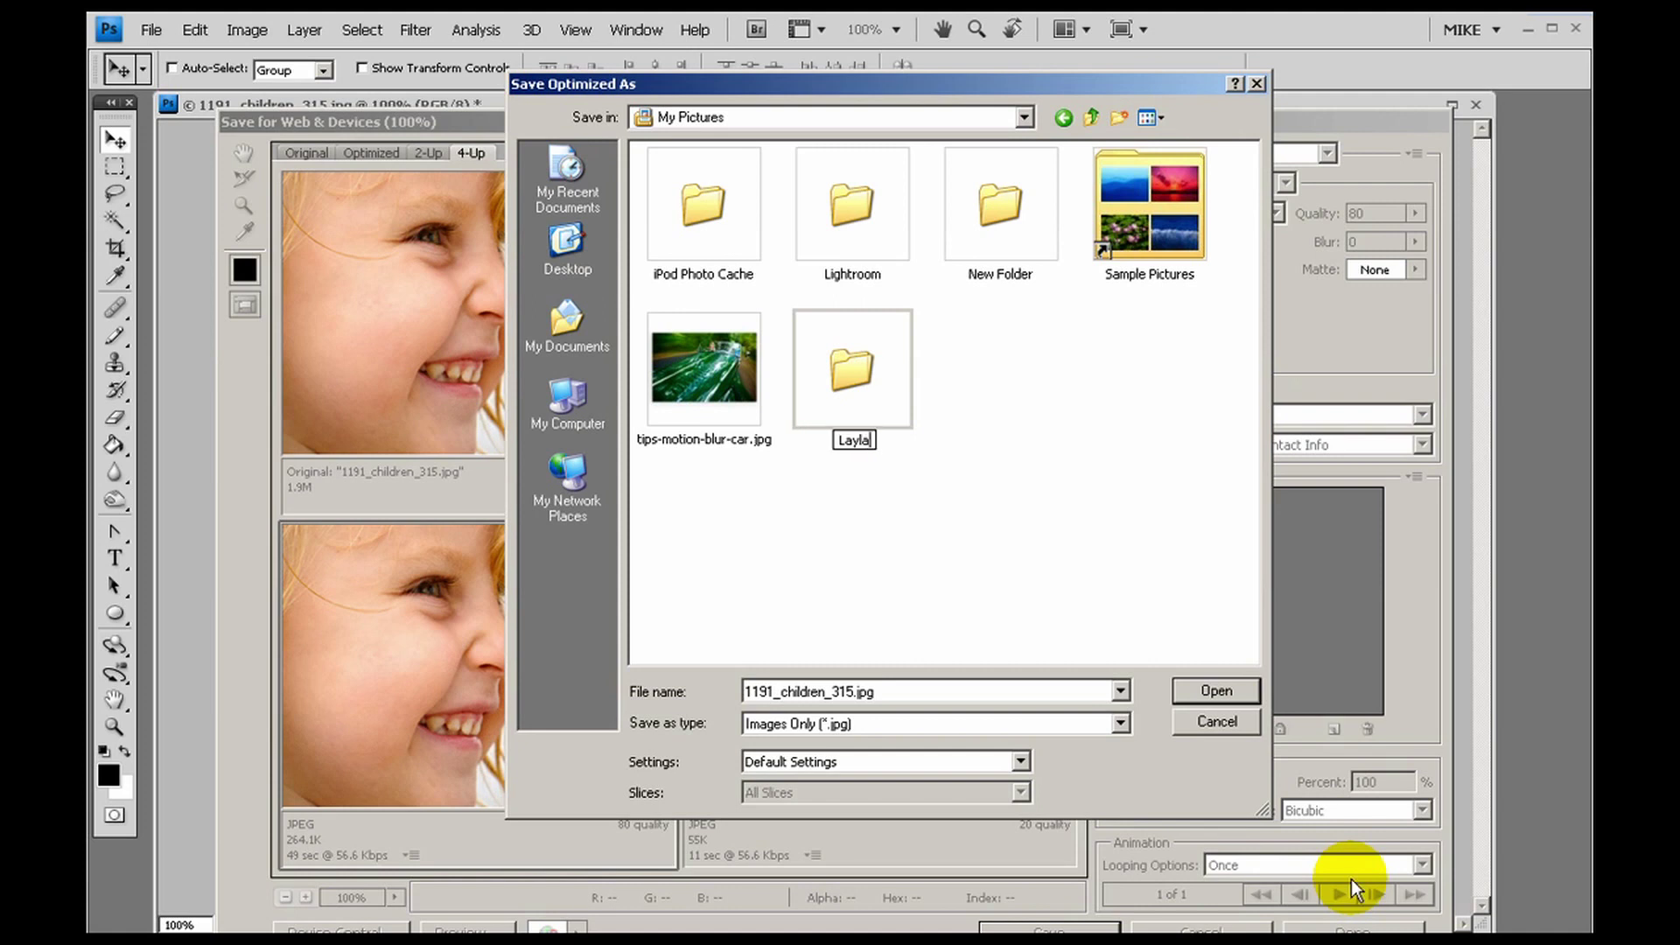
double_click(870, 385)
left_click(1248, 692)
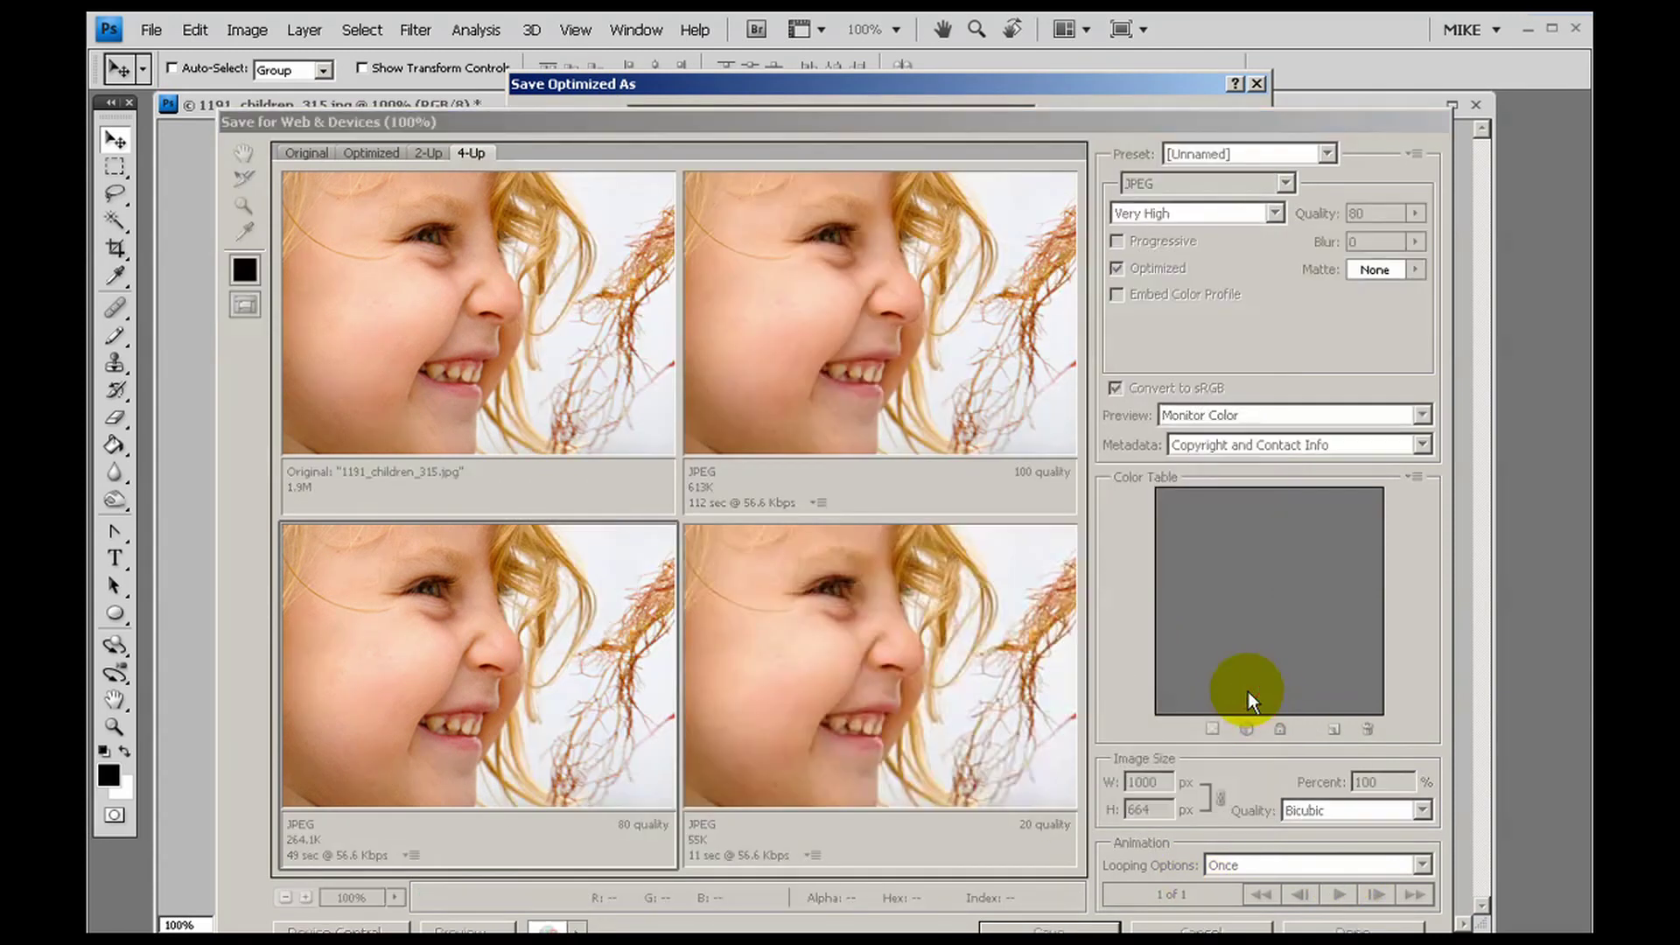